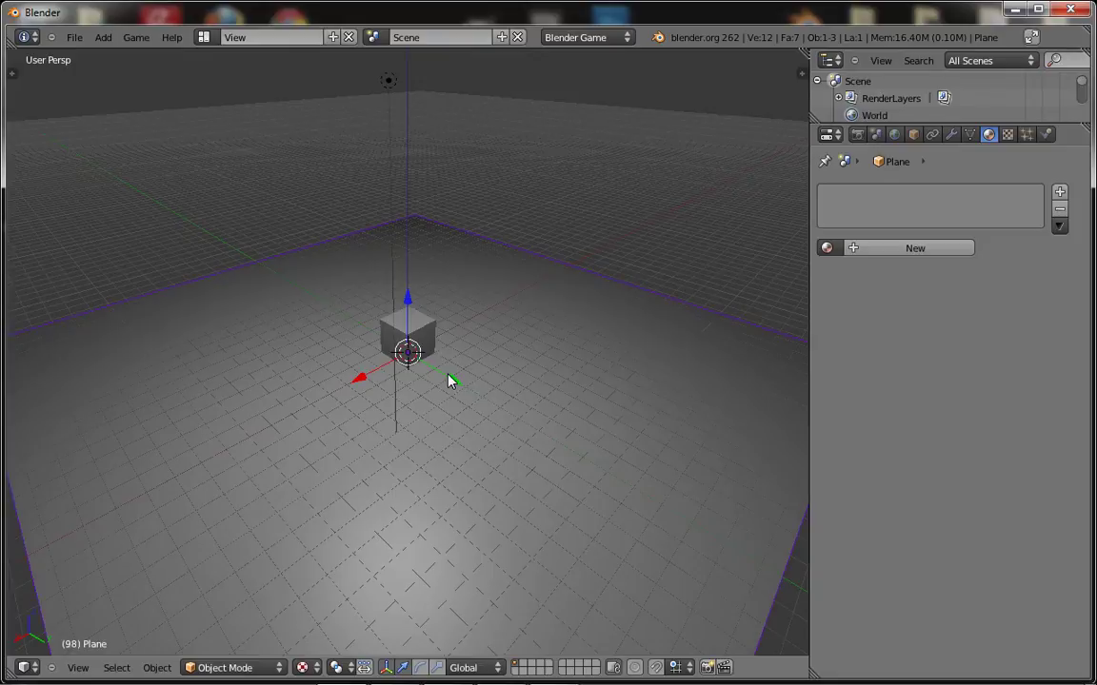
Lower the point lamp along the Z axis until it sits close above the cube.
{"action": "key", "text": "x"}
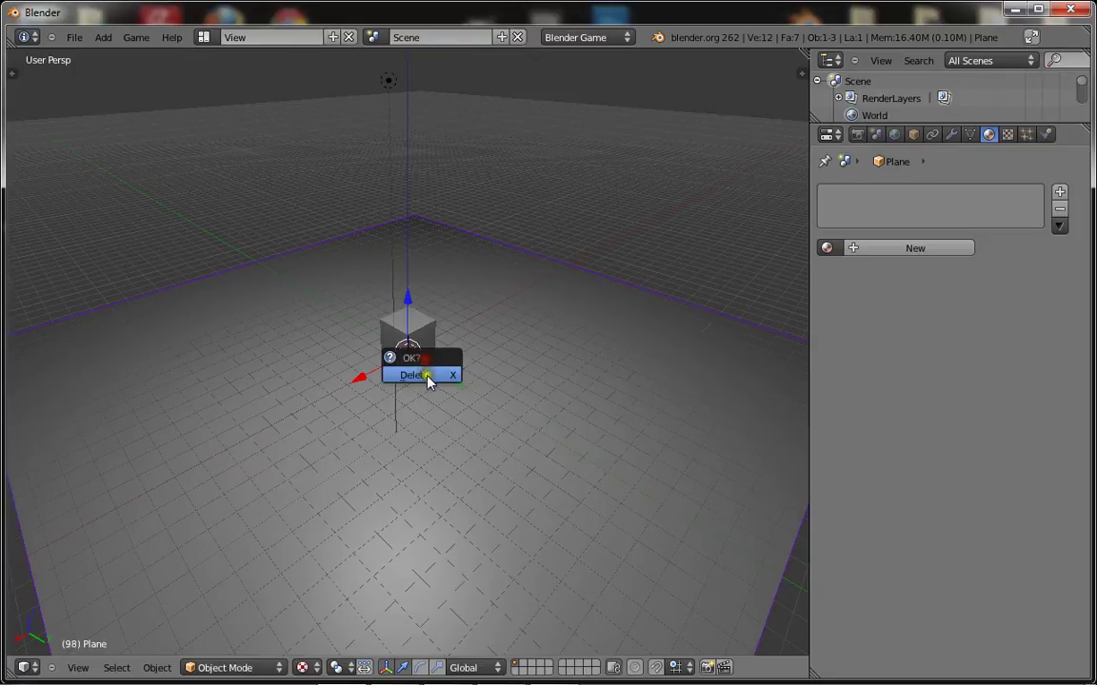
{"action": "middle_click_drag", "start_coordinate": [486, 373], "coordinate": [207, 245]}
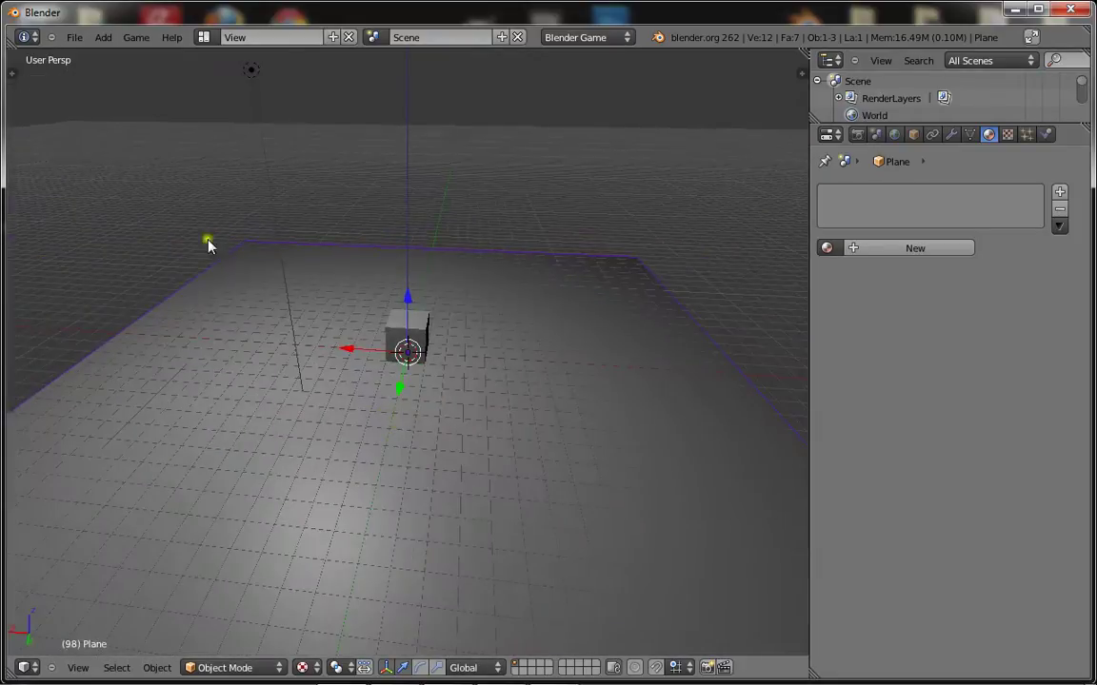
{"action": "right_click", "coordinate": [257, 72]}
{"action": "scroll", "coordinate": [254, 91], "scroll_direction": "down", "scroll_amount": 3}
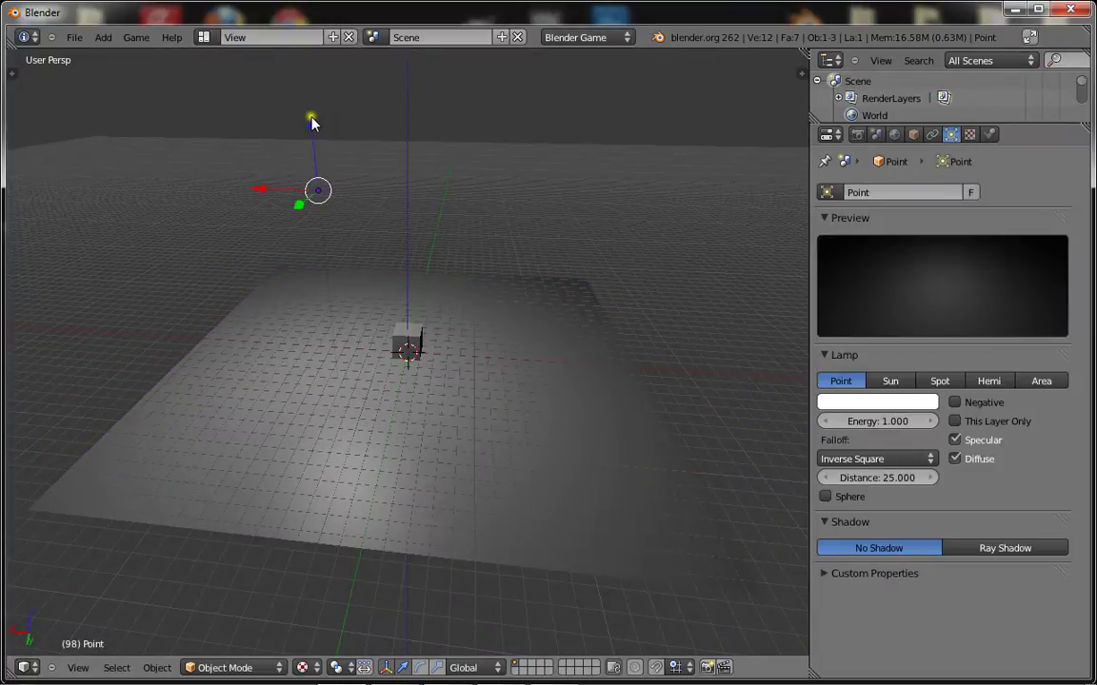
{"action": "left_click_drag", "start_coordinate": [312, 123], "coordinate": [331, 301]}
{"action": "scroll", "coordinate": [286, 319], "scroll_direction": "up", "scroll_amount": 3}
{"action": "middle_click_drag", "start_coordinate": [264, 338], "coordinate": [534, 352]}
Delete the point lamp and the cube, keeping only the ground plane in the scene.
{"action": "key", "text": "x"}
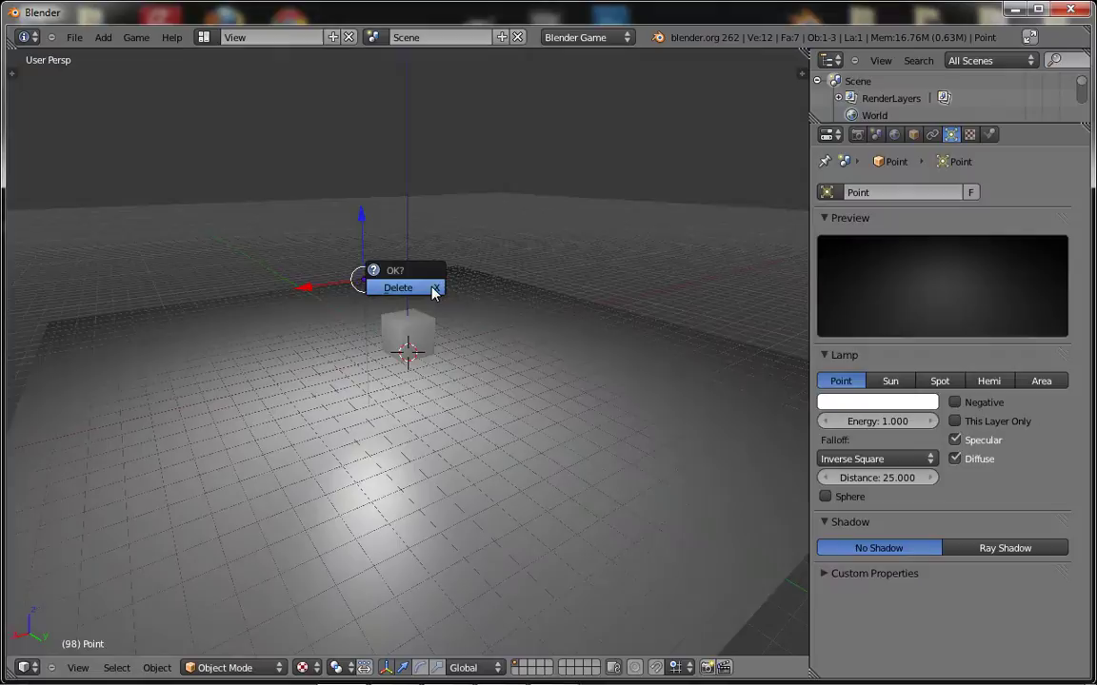
{"action": "left_click", "coordinate": [430, 289]}
{"action": "right_click", "coordinate": [410, 333]}
{"action": "key", "text": "x"}
{"action": "left_click", "coordinate": [398, 318]}
{"action": "middle_click_drag", "start_coordinate": [430, 278], "coordinate": [467, 348]}
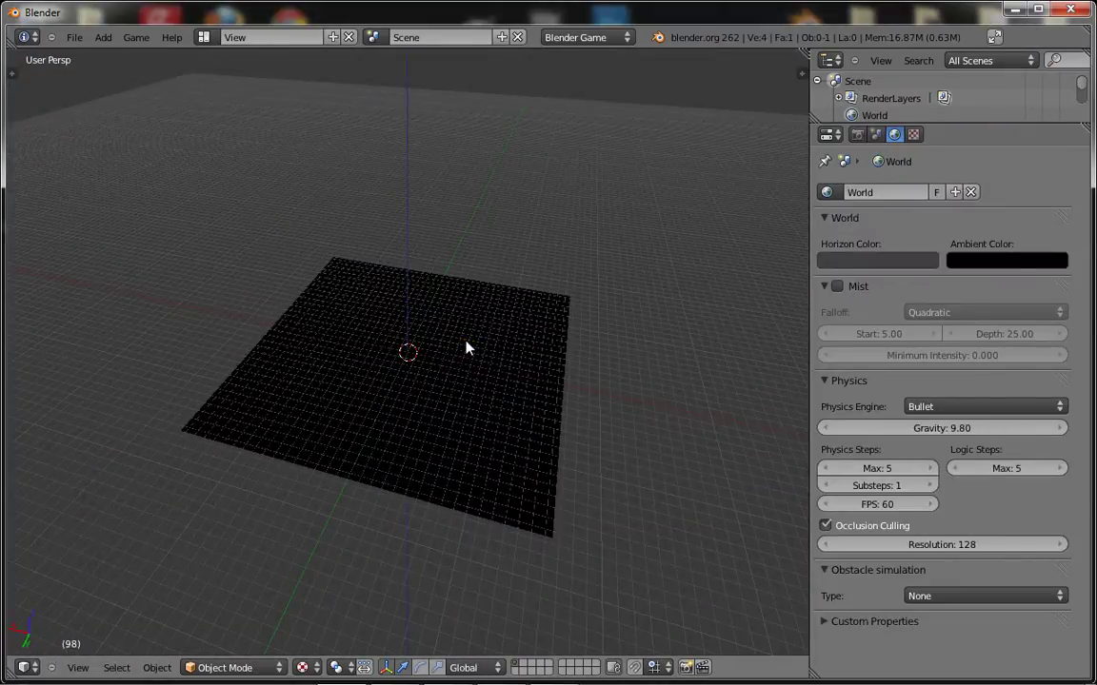
Add a spot lamp at the centre of the plane and raise it along the Z axis.
{"action": "key", "text": "shift+a"}
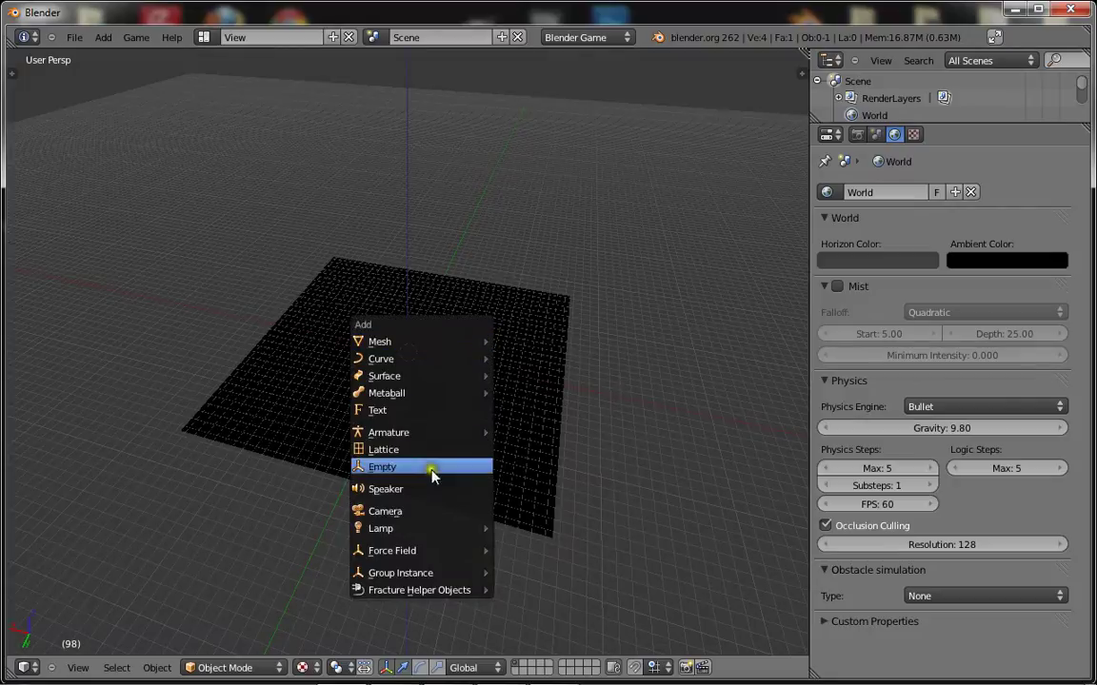
{"action": "mouse_move", "coordinate": [438, 529]}
{"action": "left_click", "coordinate": [519, 565]}
{"action": "scroll", "coordinate": [464, 356], "scroll_direction": "up", "scroll_amount": 2}
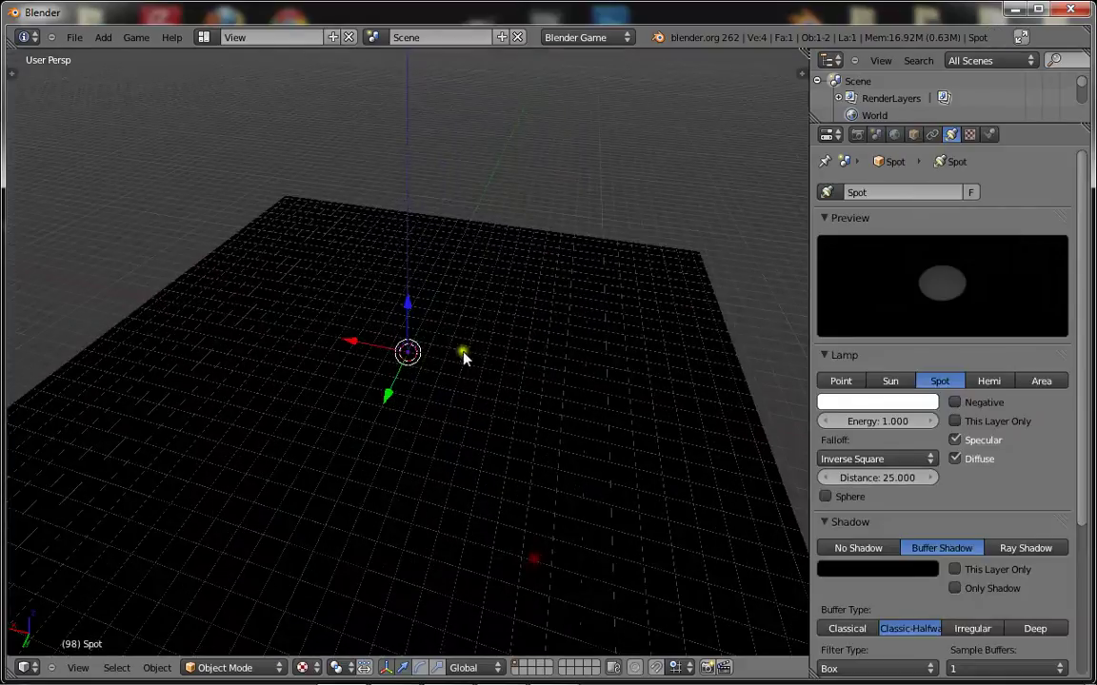
{"action": "left_click_drag", "start_coordinate": [407, 306], "coordinate": [477, 80]}
{"action": "scroll", "coordinate": [433, 250], "scroll_direction": "down", "scroll_amount": 3}
{"action": "scroll", "coordinate": [380, 275], "scroll_direction": "up", "scroll_amount": 4}
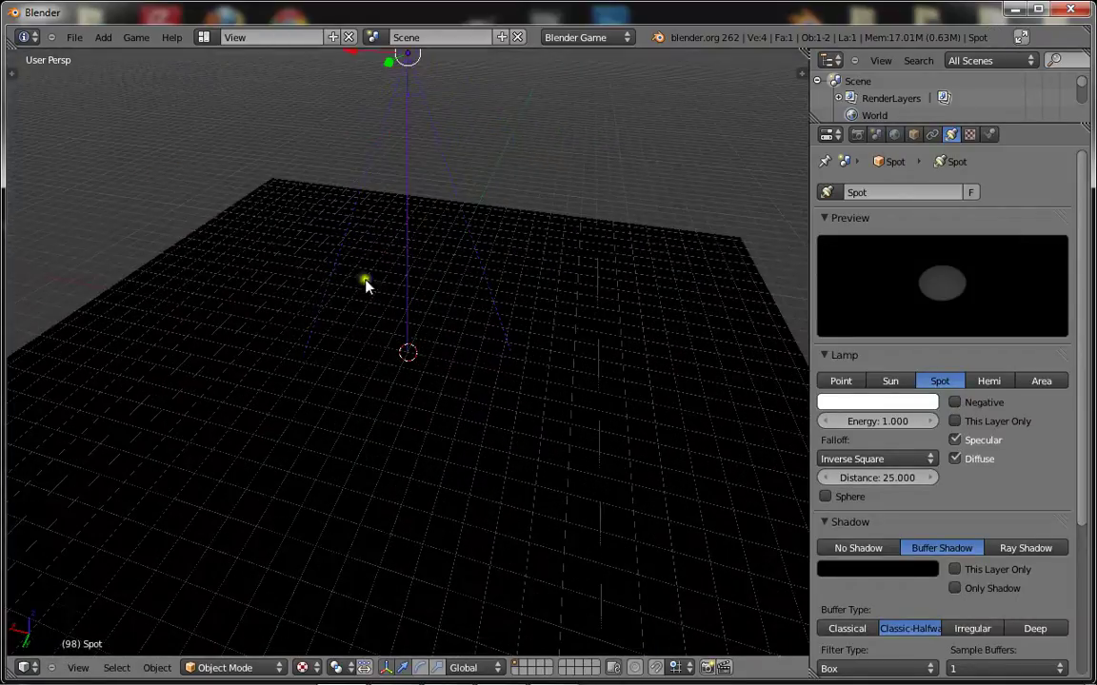
{"action": "scroll", "coordinate": [482, 301], "scroll_direction": "down", "scroll_amount": 2}
{"action": "key", "text": "shift+a"}
{"action": "mouse_move", "coordinate": [482, 297]}
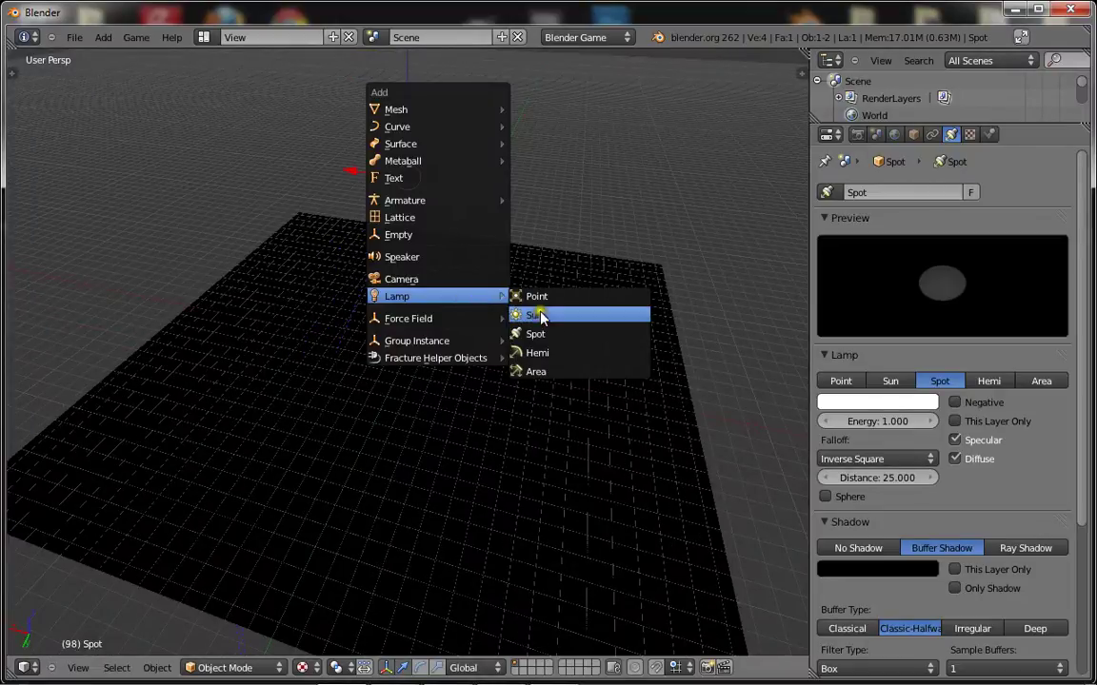
{"action": "middle_click_drag", "start_coordinate": [218, 231], "coordinate": [425, 269]}
{"action": "scroll", "coordinate": [426, 269], "scroll_direction": "up", "scroll_amount": 2}
{"action": "scroll", "coordinate": [424, 324], "scroll_direction": "down", "scroll_amount": 4}
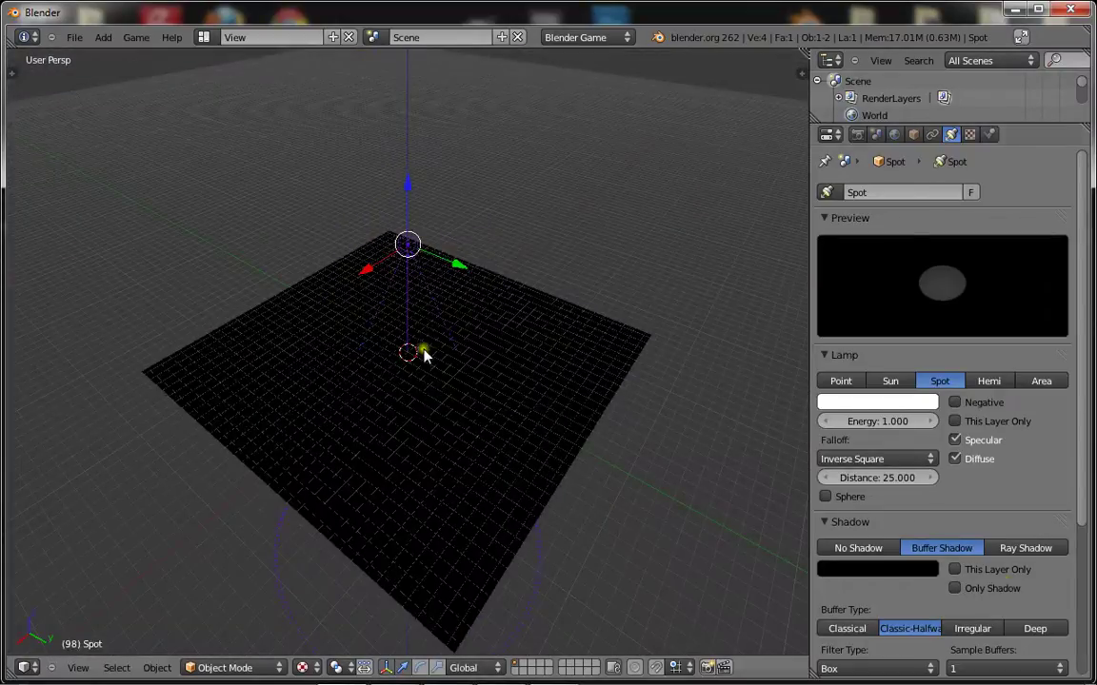
{"action": "scroll", "coordinate": [486, 371], "scroll_direction": "up", "scroll_amount": 3}
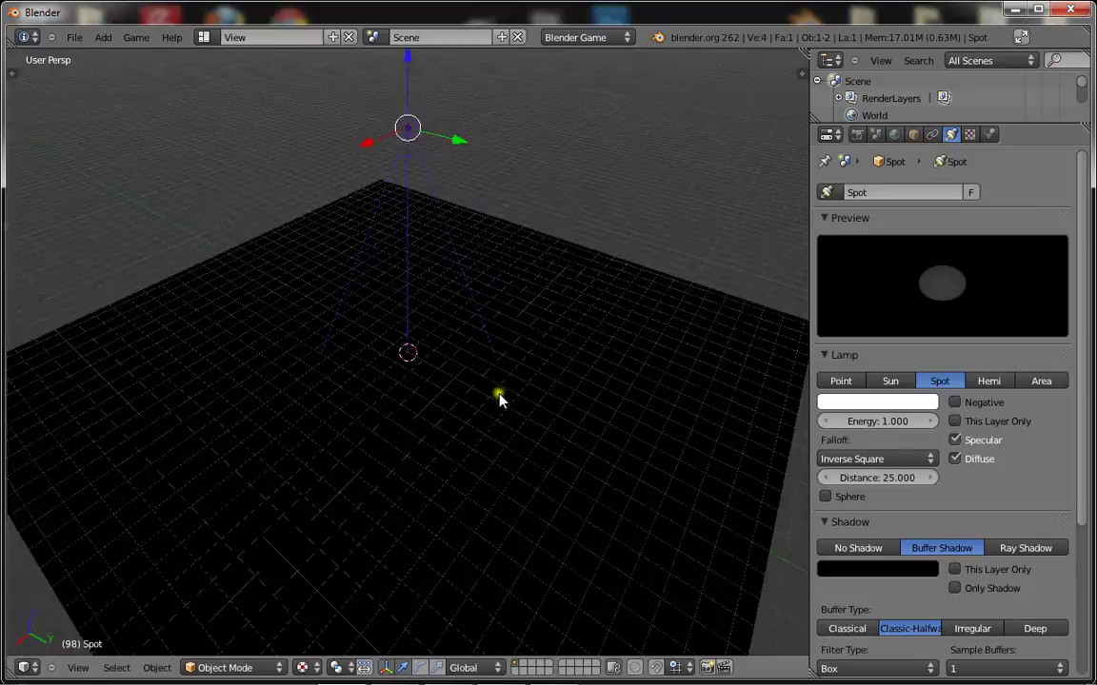
Assign a new material to the ground plane.
{"action": "right_click", "coordinate": [501, 397]}
{"action": "left_click", "coordinate": [952, 249]}
{"action": "scroll", "coordinate": [327, 253], "scroll_direction": "down", "scroll_amount": 2}
{"action": "scroll", "coordinate": [458, 313], "scroll_direction": "up", "scroll_amount": 2}
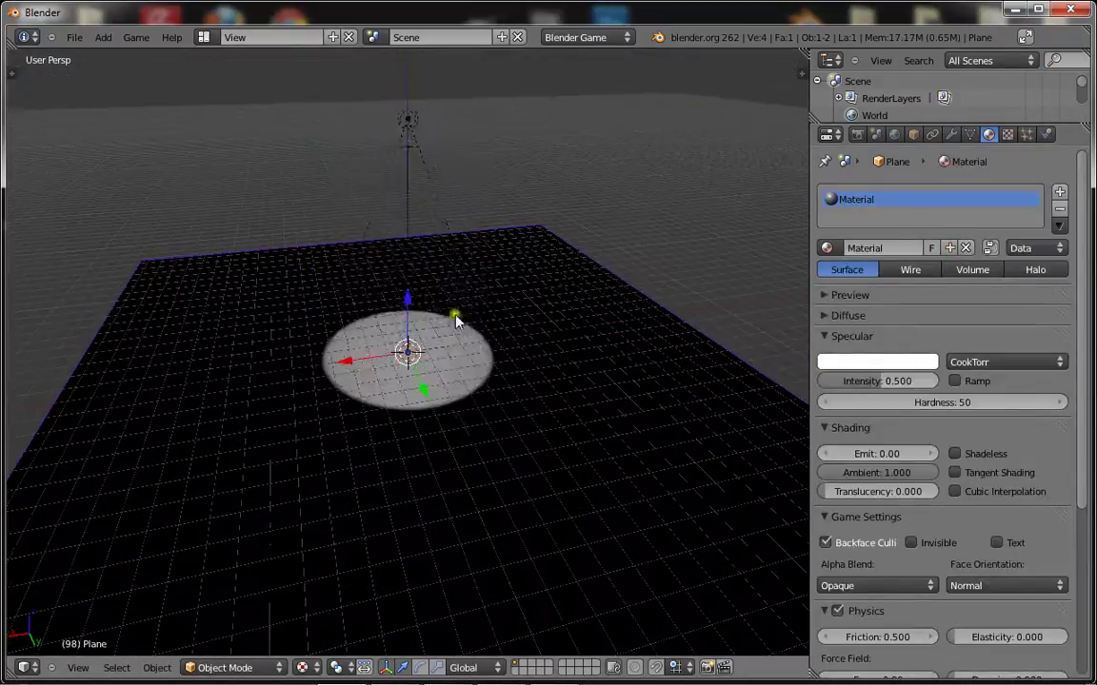
Add a Hemi lamp at the plane's centre and raise it along Z, keeping it below the spot lamp.
{"action": "key", "text": "shift+a"}
{"action": "mouse_move", "coordinate": [409, 316]}
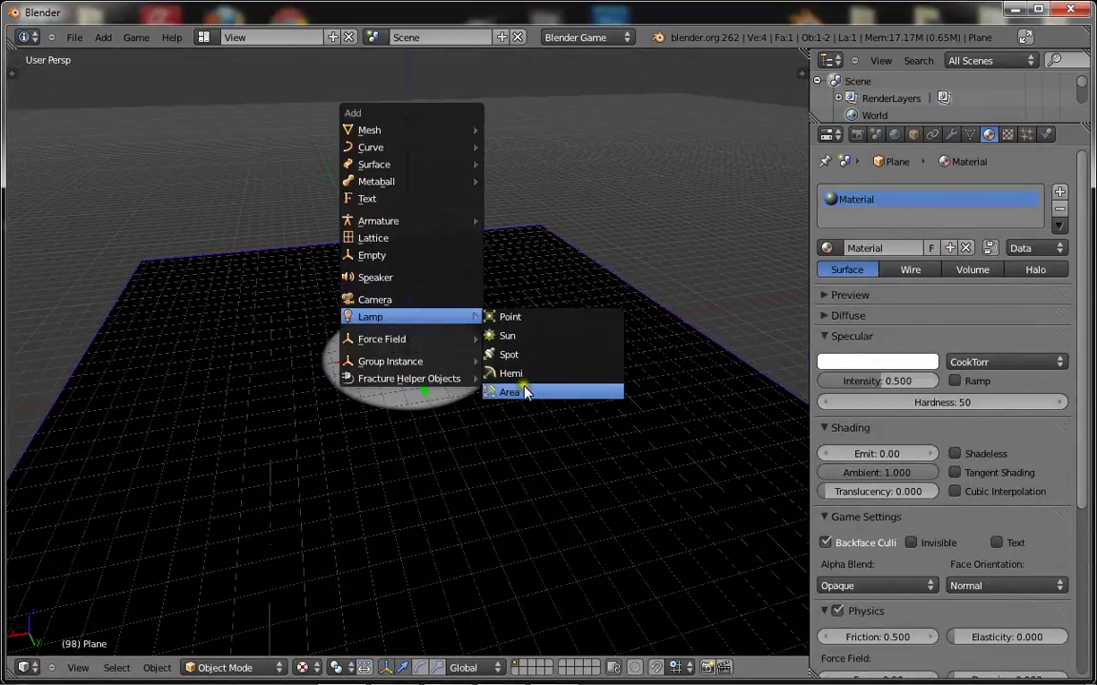
{"action": "left_click", "coordinate": [511, 373]}
{"action": "key", "text": "g"}
{"action": "key", "text": "z"}
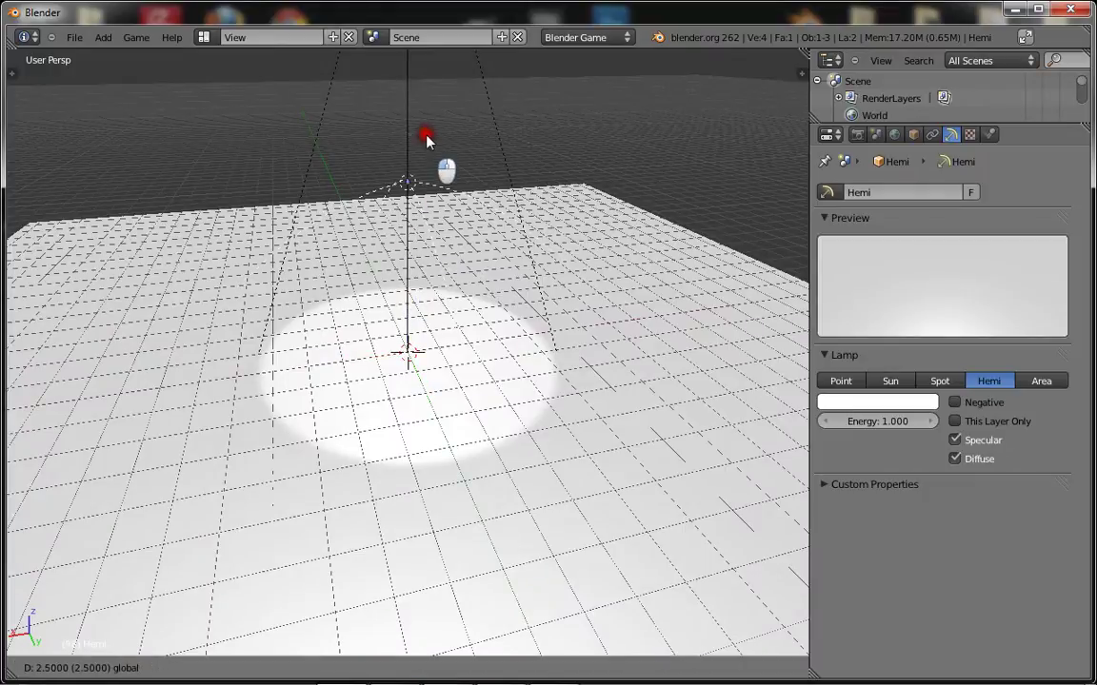
{"action": "left_click", "coordinate": [431, 127]}
{"action": "scroll", "coordinate": [365, 240], "scroll_direction": "up", "scroll_amount": 2}
{"action": "scroll", "coordinate": [365, 239], "scroll_direction": "down", "scroll_amount": 2}
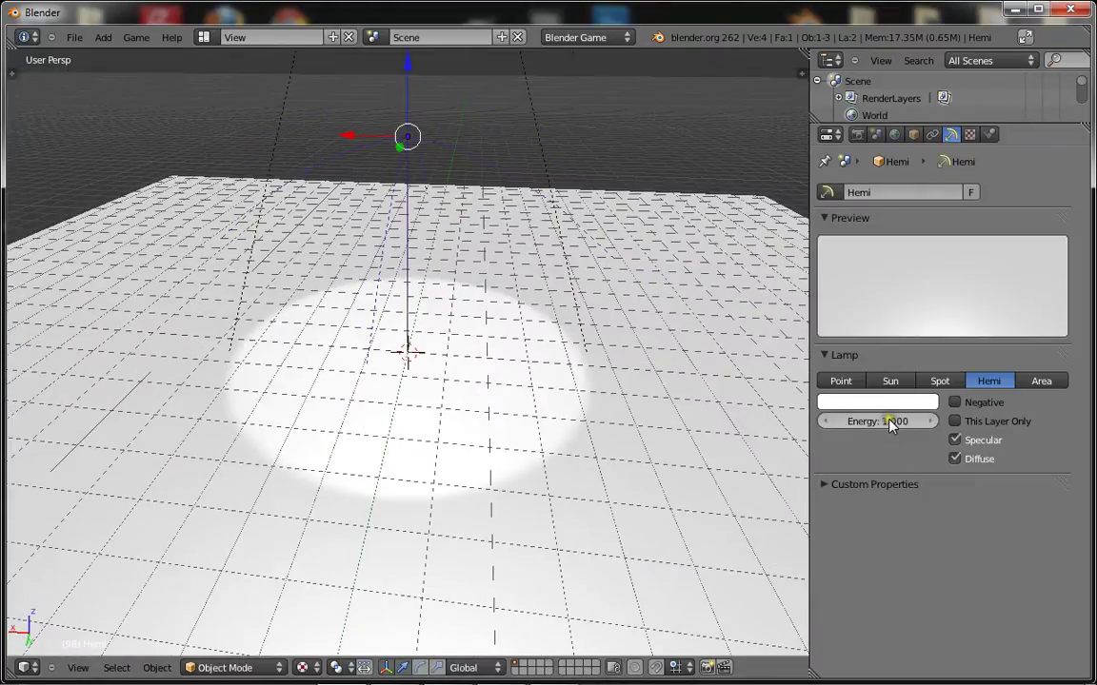
Set the Hemi lamp's energy to 0.3.
{"action": "type", "text": ".3"}
{"action": "left_click", "coordinate": [862, 442]}
{"action": "scroll", "coordinate": [517, 186], "scroll_direction": "down", "scroll_amount": 3}
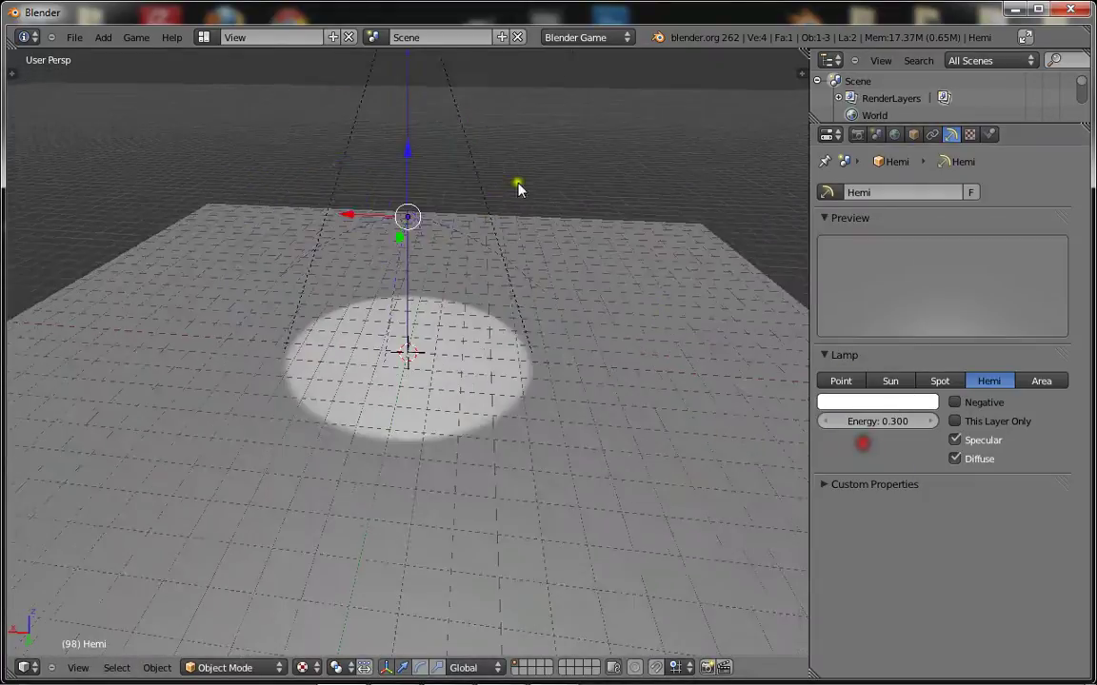
Duplicate the Hemi lamp in place and flip the copy about the global X axis so it faces upward.
{"action": "middle_click_drag", "start_coordinate": [517, 185], "coordinate": [412, 240]}
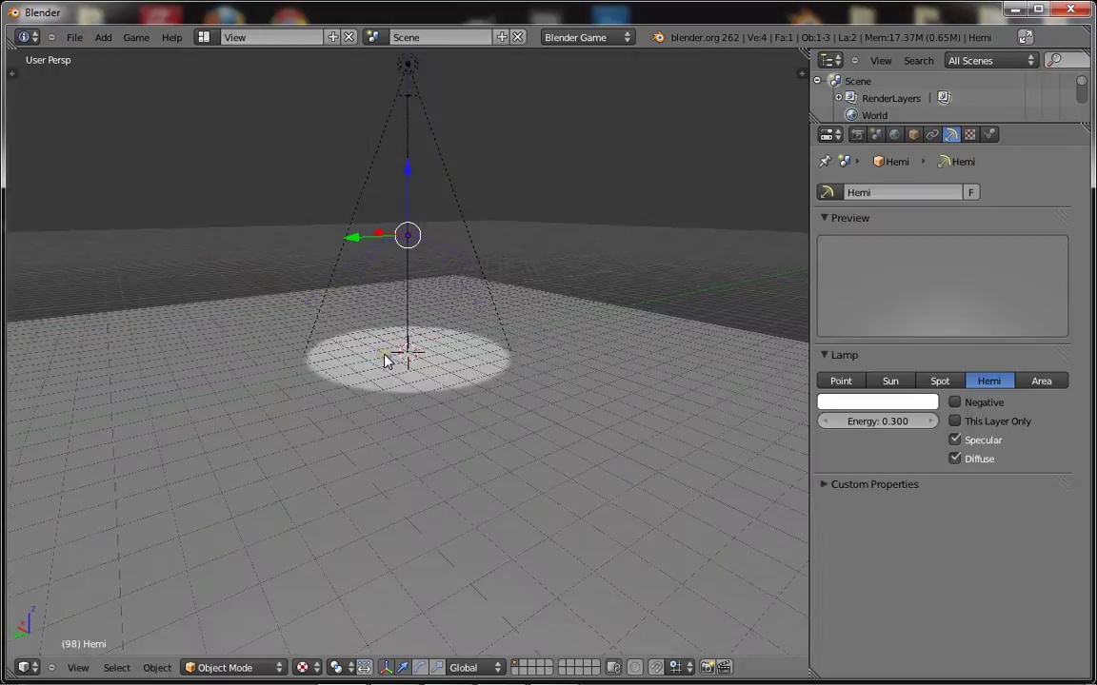
{"action": "key", "text": "shift+d"}
{"action": "right_click", "coordinate": [383, 357]}
{"action": "key", "text": "r"}
{"action": "key", "text": "z"}
{"action": "left_click", "coordinate": [384, 355]}
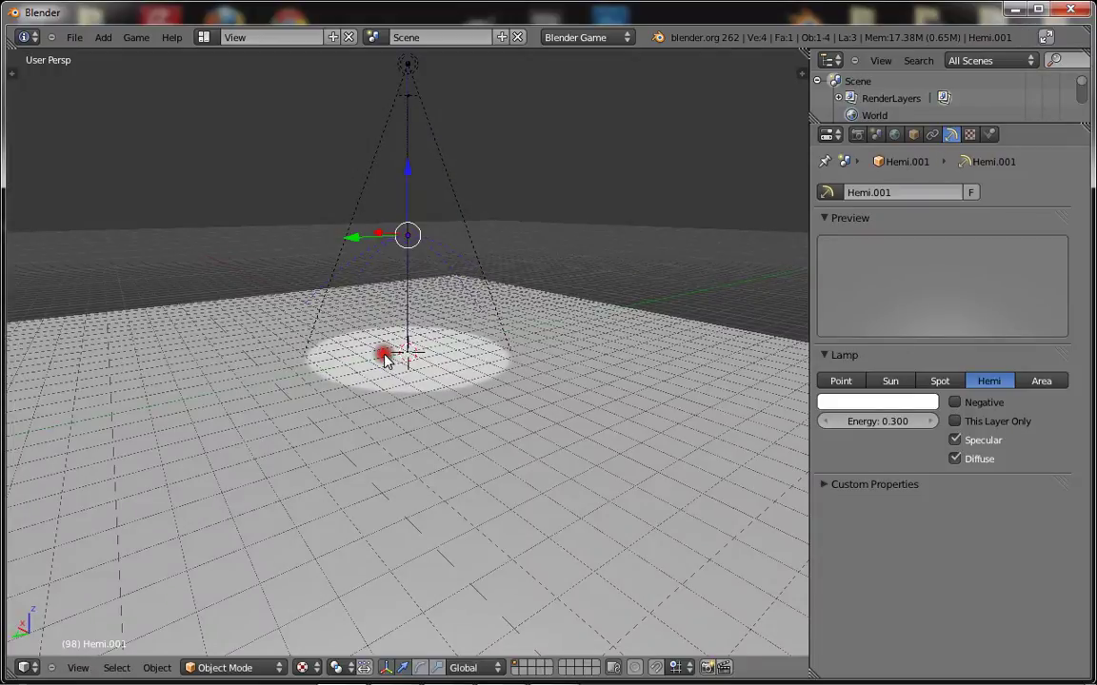
{"action": "key", "text": "r"}
{"action": "key", "text": "x"}
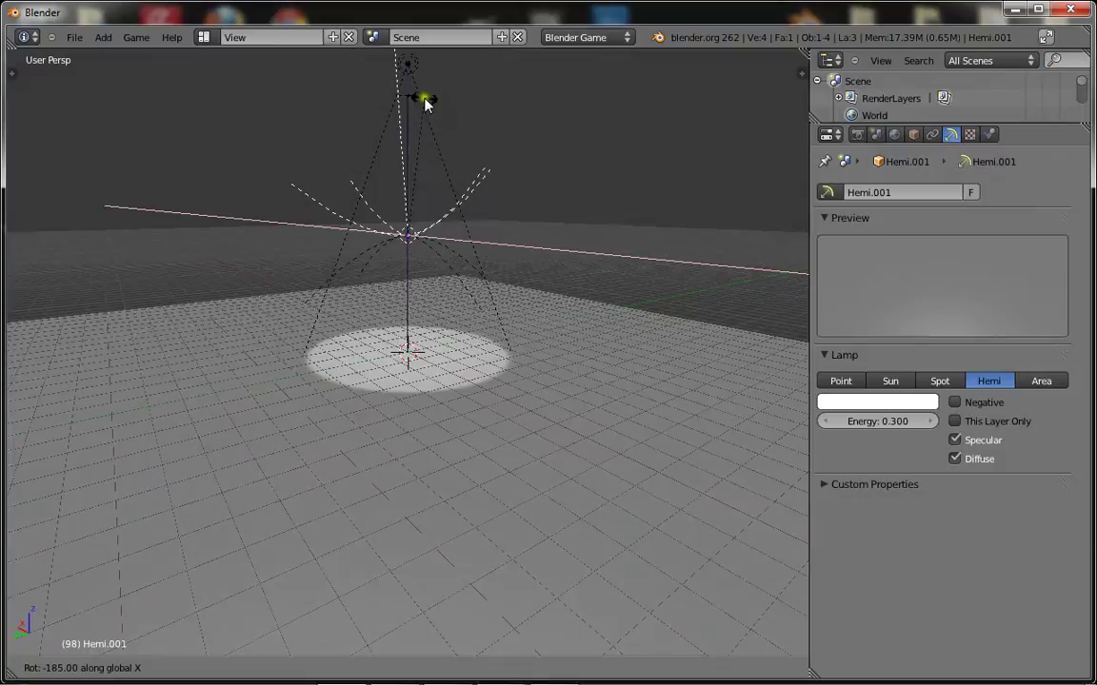
{"action": "right_click", "coordinate": [430, 102]}
Raise the duplicated Hemi lamp slightly above the original and set its energy to 0.15.
{"action": "left_click_drag", "start_coordinate": [407, 167], "coordinate": [409, 142]}
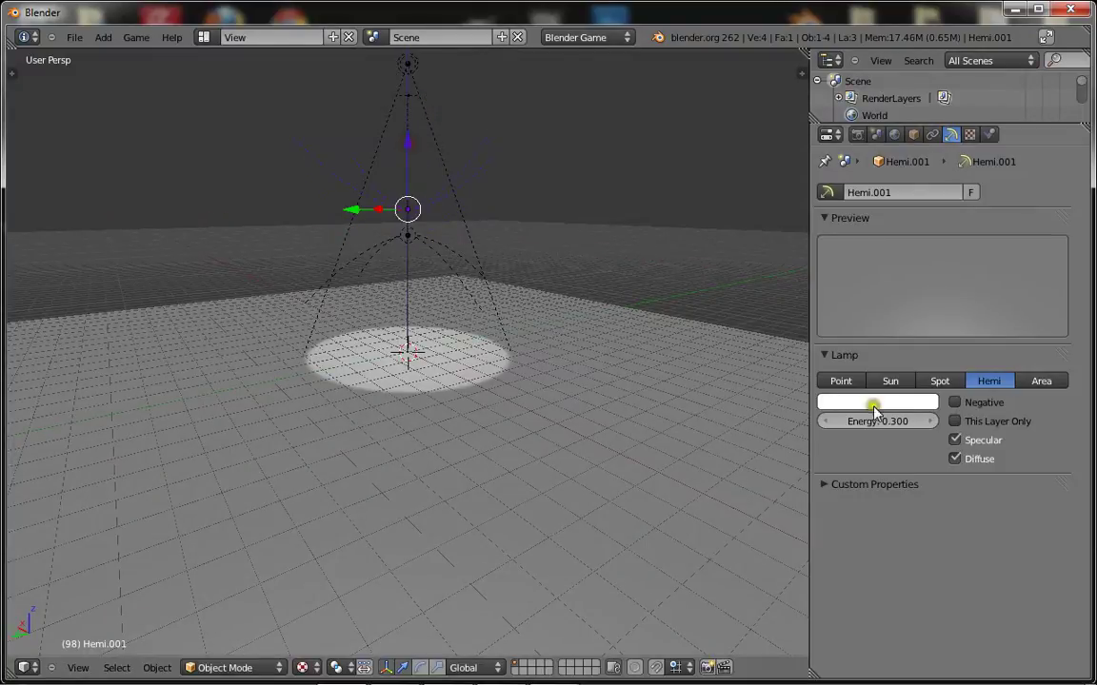
{"action": "type", "text": ".15"}
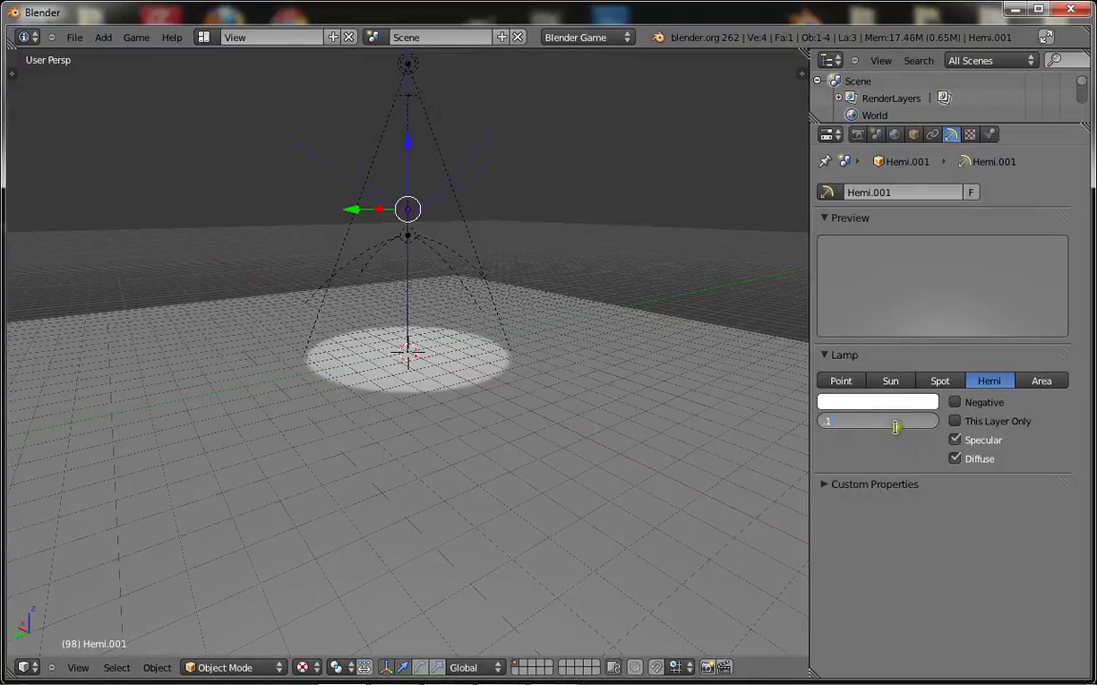
{"action": "left_click", "coordinate": [898, 453]}
{"action": "scroll", "coordinate": [466, 163], "scroll_direction": "down", "scroll_amount": 1}
Shift the spot lamp a little along the X axis and tilt it about the global X axis.
{"action": "right_click", "coordinate": [417, 130]}
{"action": "scroll", "coordinate": [426, 181], "scroll_direction": "down", "scroll_amount": 3}
{"action": "middle_click_drag", "start_coordinate": [428, 193], "coordinate": [388, 249]}
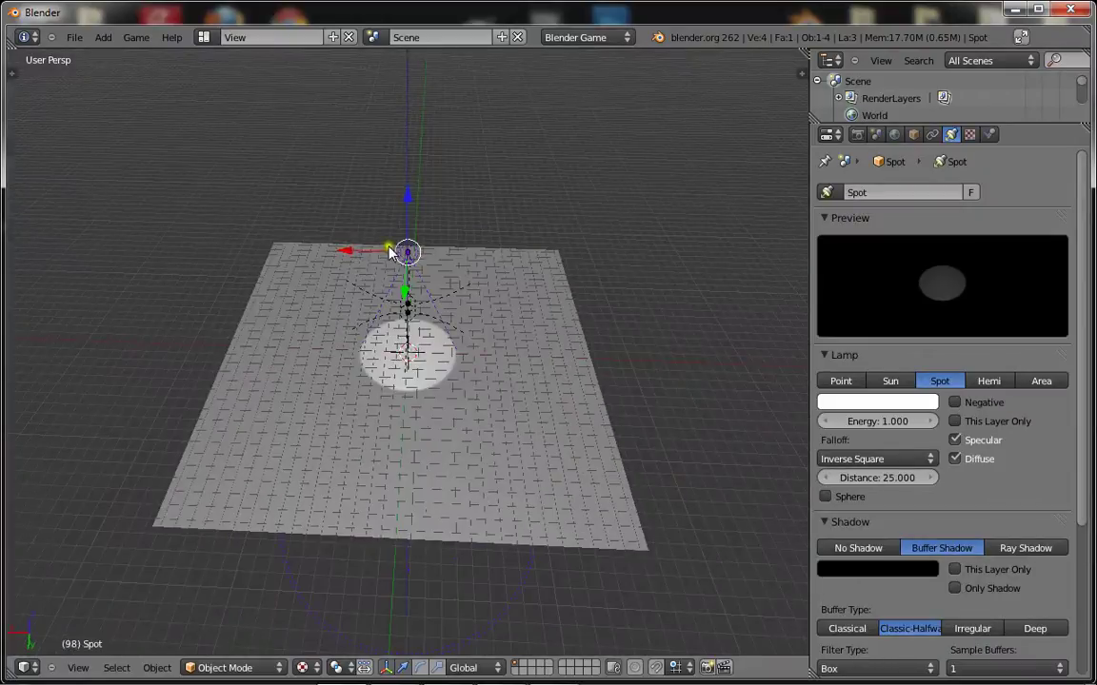
{"action": "left_click_drag", "start_coordinate": [345, 251], "coordinate": [311, 251]}
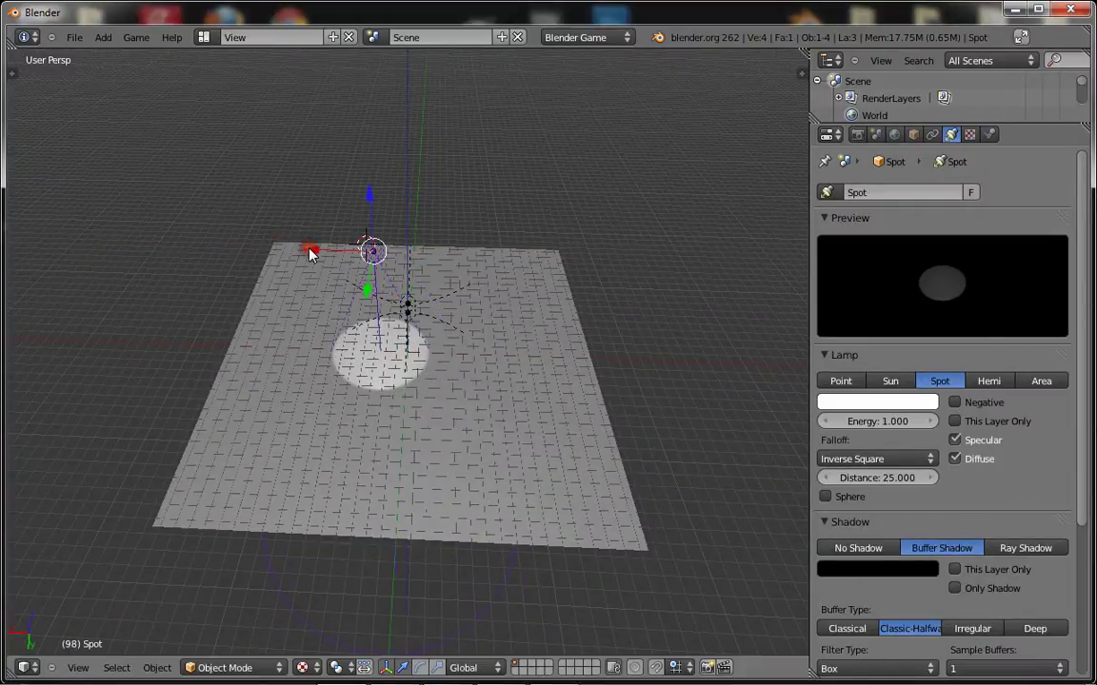
{"action": "key", "text": "shift+c"}
{"action": "type", "text": "rx55"}
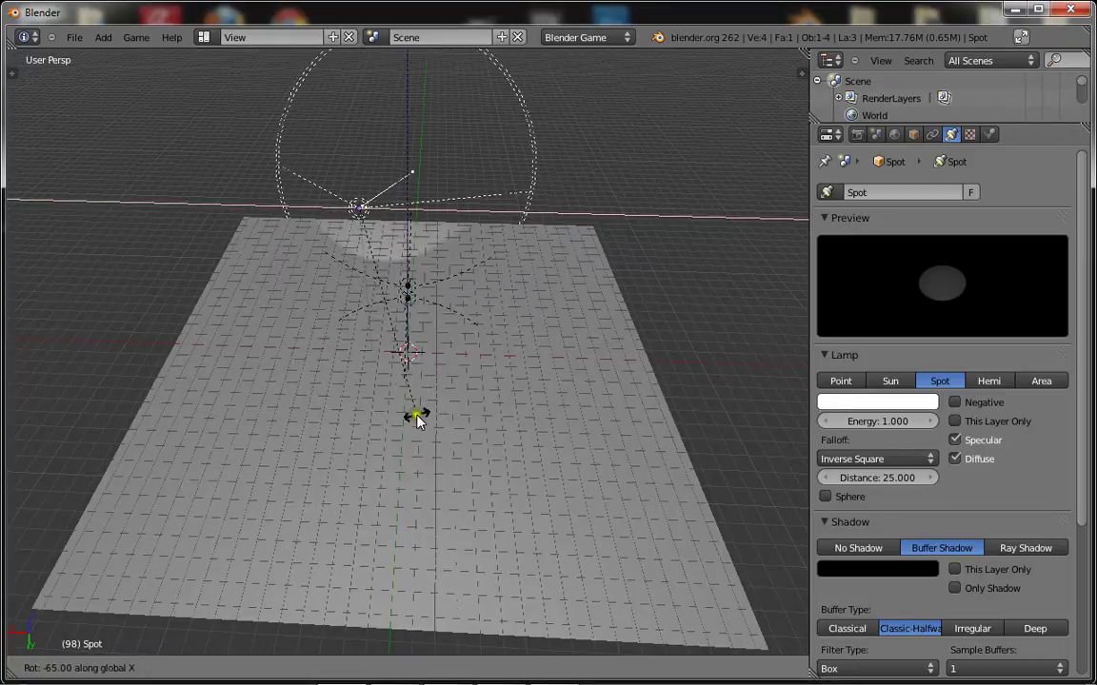
{"action": "left_click", "coordinate": [372, 407]}
Move the tilted spot lamp further out toward the plane's edge so its beam falls obliquely across the plane.
{"action": "scroll", "coordinate": [367, 381], "scroll_direction": "down", "scroll_amount": 2}
{"action": "middle_click_drag", "start_coordinate": [371, 352], "coordinate": [355, 303]}
{"action": "key", "text": "g"}
{"action": "key", "text": "x"}
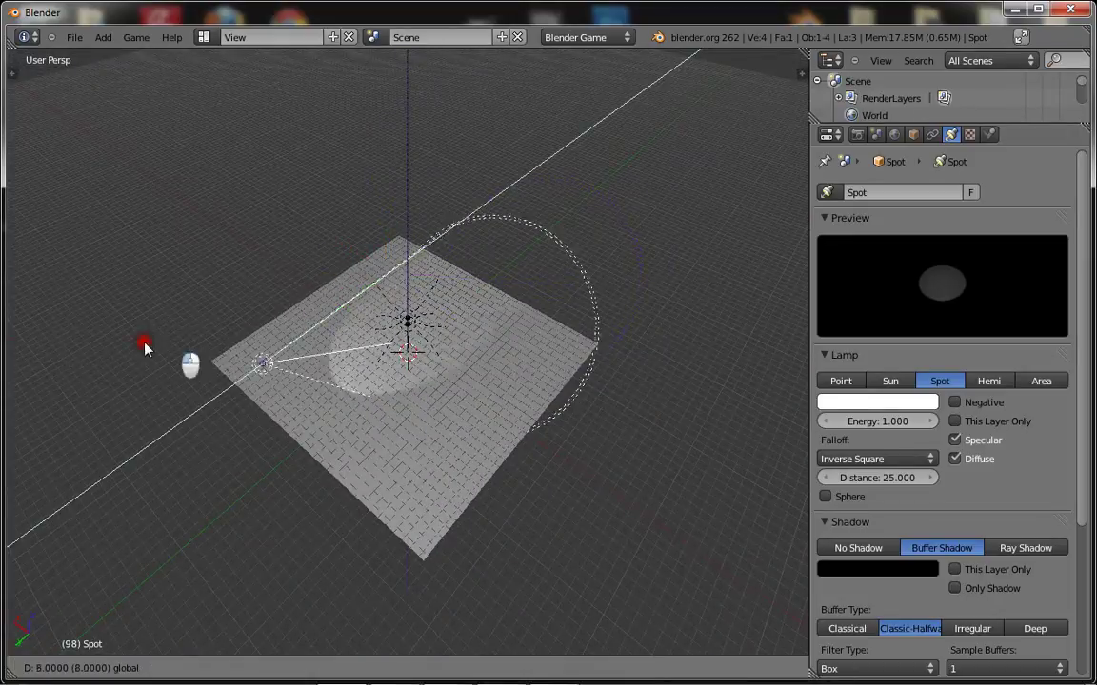
{"action": "left_click", "coordinate": [152, 351]}
{"action": "scroll", "coordinate": [377, 374], "scroll_direction": "up", "scroll_amount": 4}
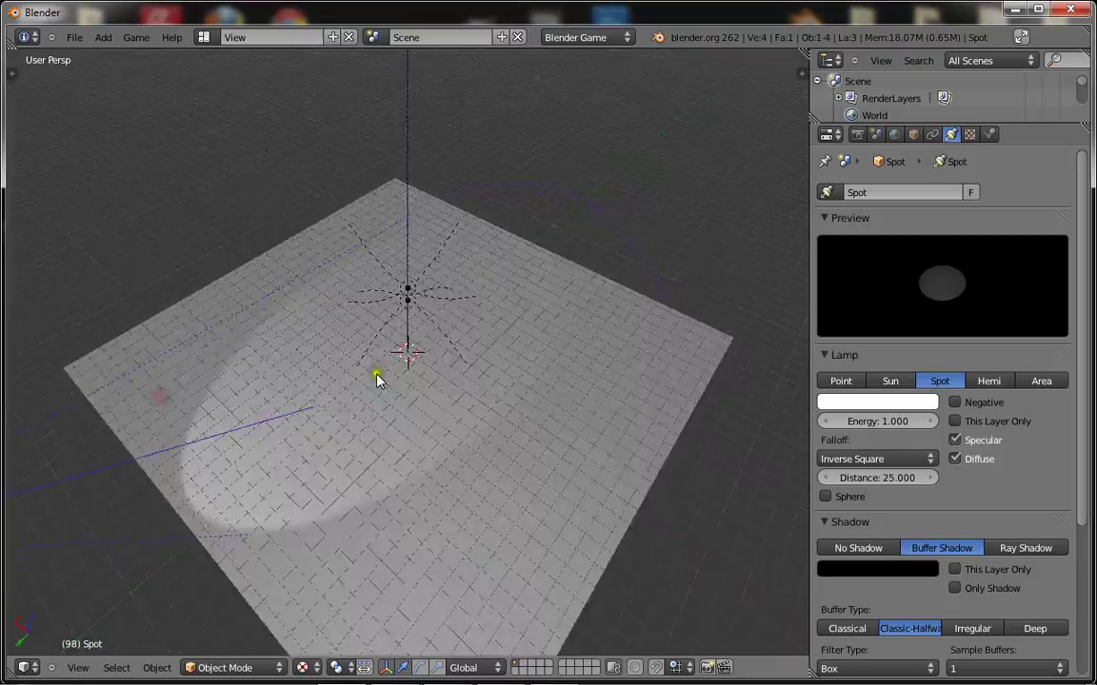
Add a Monkey mesh at the centre of the plane.
{"action": "key", "text": "shift+a"}
{"action": "mouse_move", "coordinate": [469, 360]}
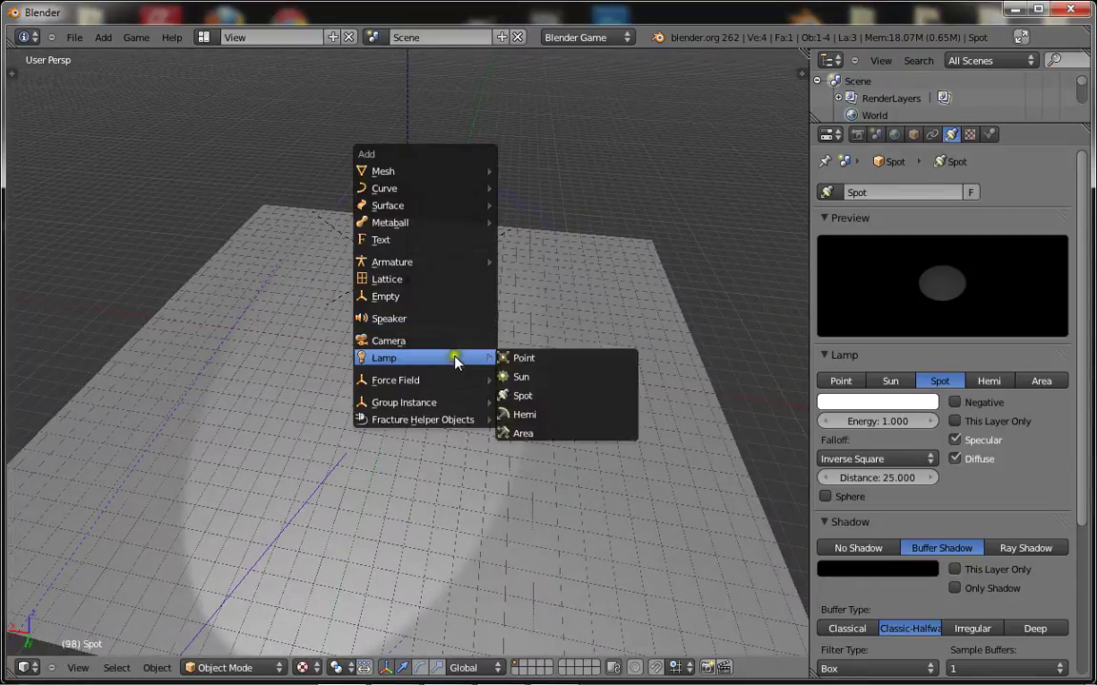
{"action": "mouse_move", "coordinate": [443, 175]}
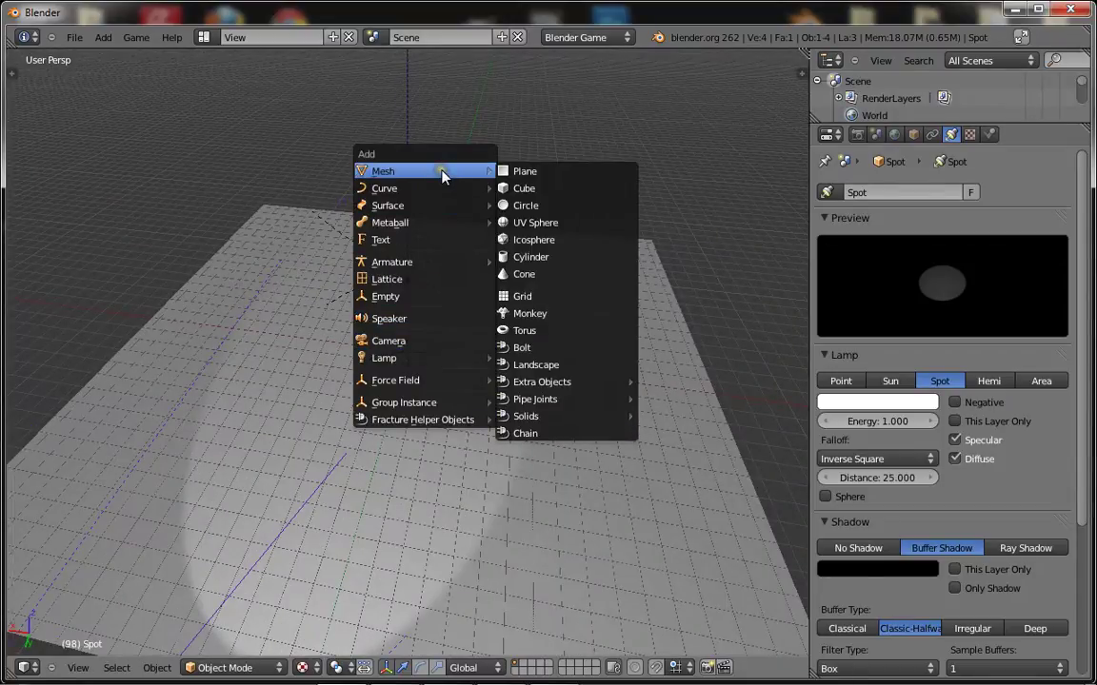
{"action": "left_click", "coordinate": [558, 314]}
{"action": "scroll", "coordinate": [528, 343], "scroll_direction": "up", "scroll_amount": 2}
Shade the monkey mesh smooth and assign a new material to it.
{"action": "key", "text": "Tab"}
{"action": "key", "text": "w"}
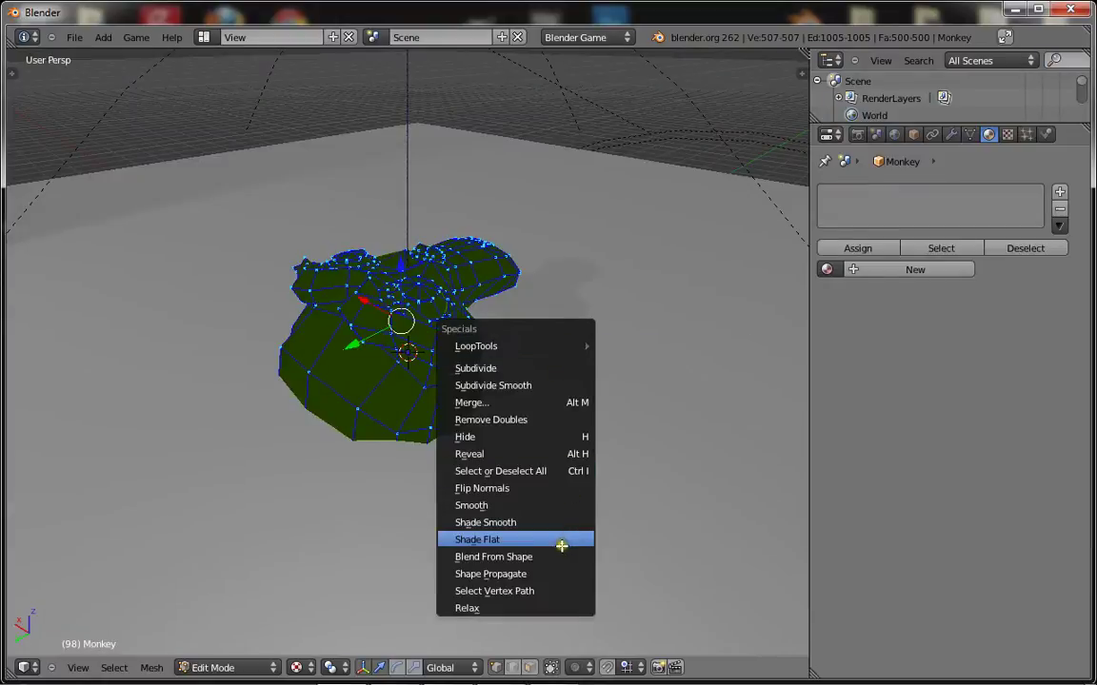
{"action": "left_click", "coordinate": [557, 522]}
{"action": "key", "text": "w"}
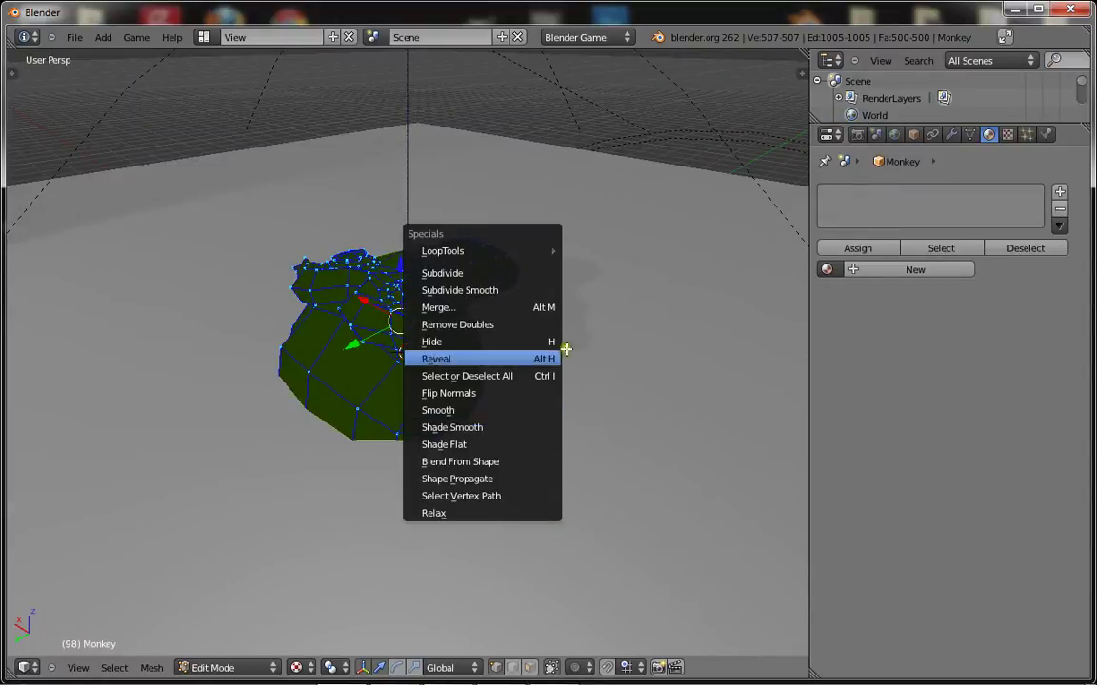
{"action": "key", "text": "Tab"}
{"action": "left_click", "coordinate": [895, 247]}
Add a Catmull-Clark Subdivision Surface modifier to the monkey head and apply it.
{"action": "left_click", "coordinate": [951, 134]}
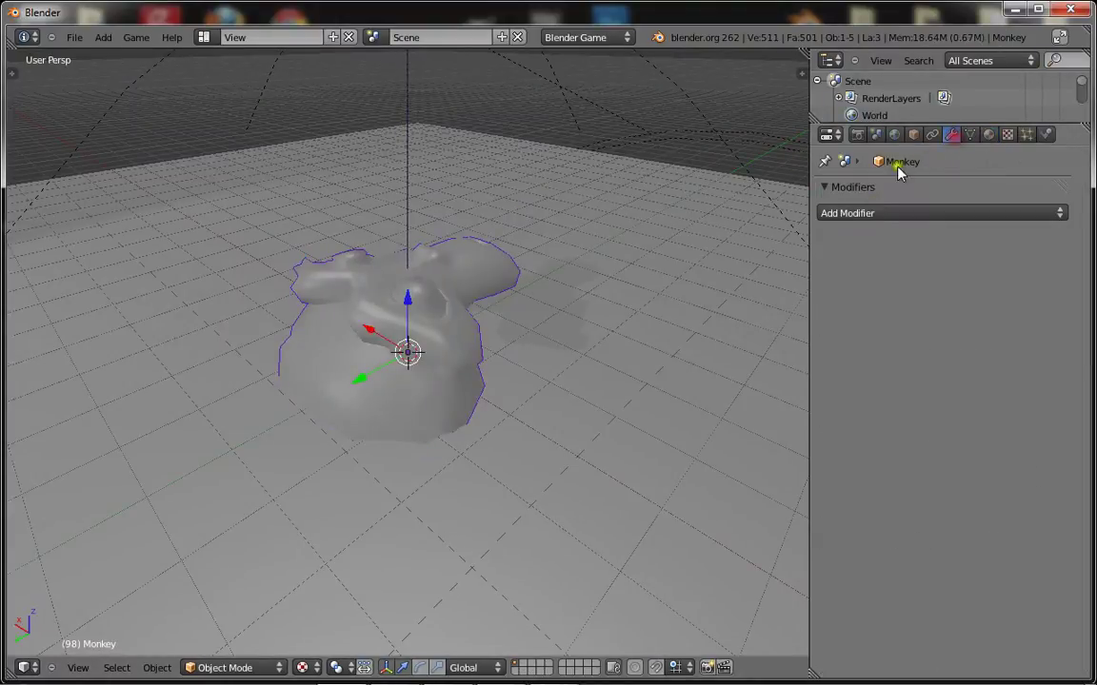
{"action": "left_click", "coordinate": [880, 214]}
{"action": "left_click", "coordinate": [703, 475]}
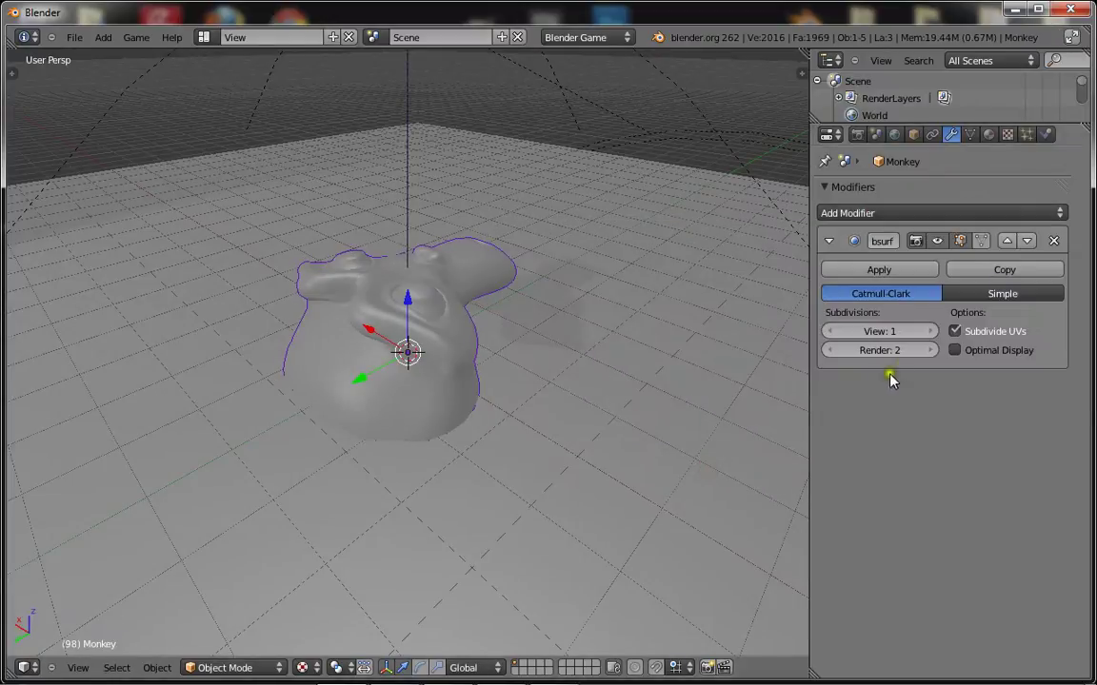
{"action": "left_click", "coordinate": [878, 271]}
Raise the monkey head above the plane and rotate it about the global X axis to tip it upright.
{"action": "middle_click_drag", "start_coordinate": [457, 305], "coordinate": [373, 305]}
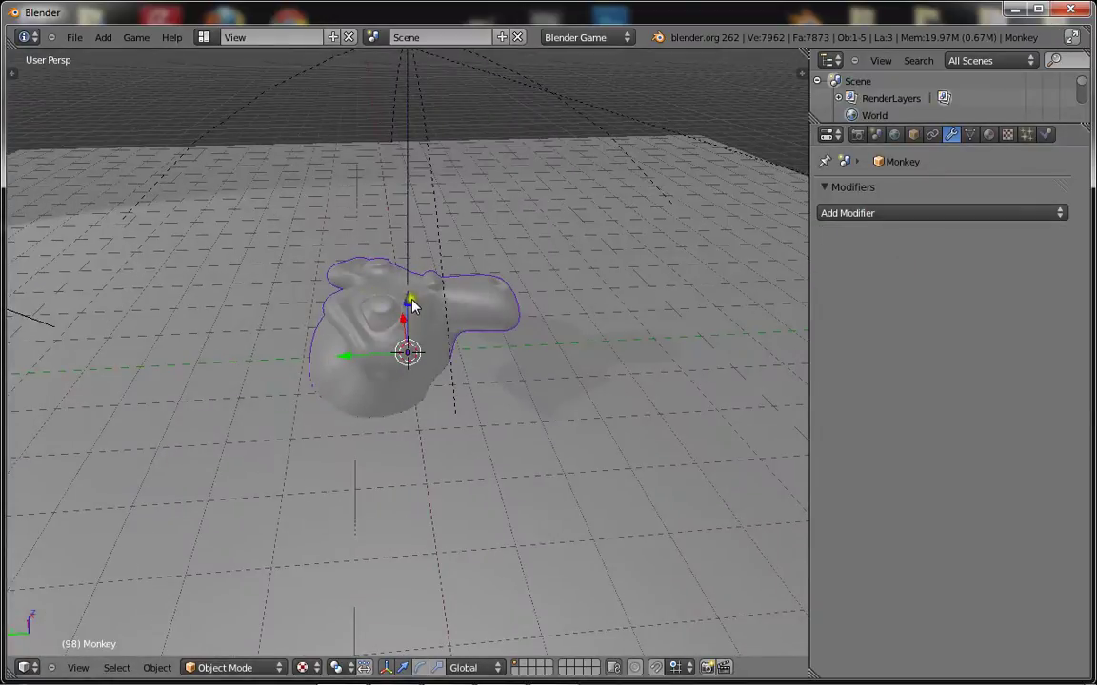
{"action": "left_click_drag", "start_coordinate": [411, 298], "coordinate": [413, 249]}
{"action": "key", "text": "r"}
{"action": "key", "text": "x"}
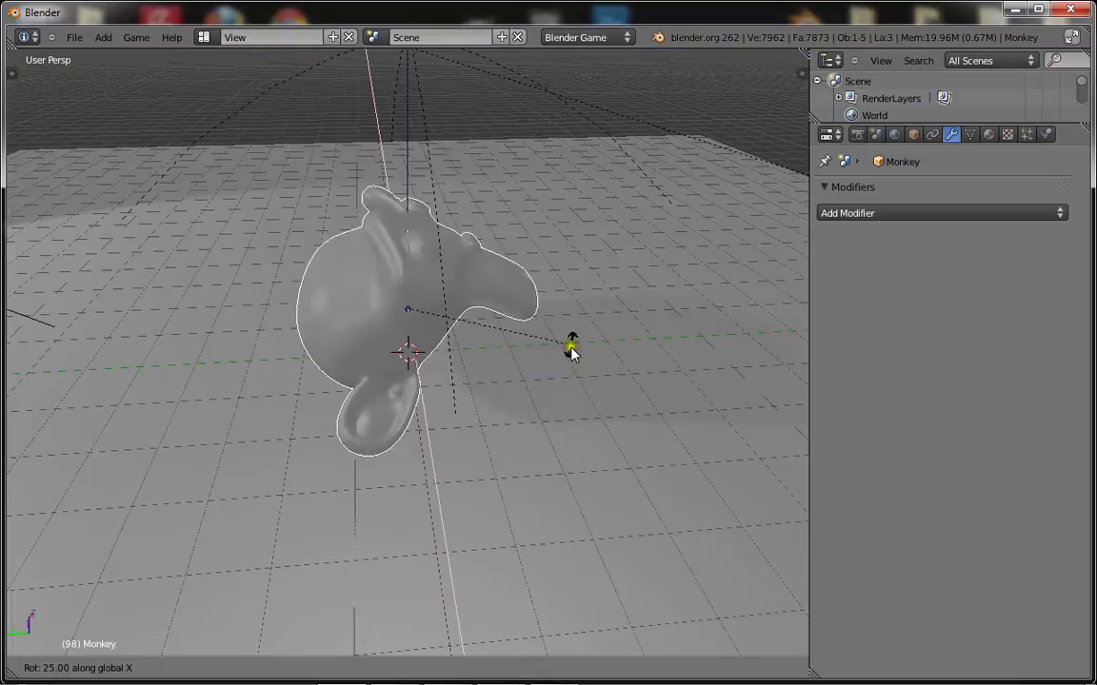
{"action": "left_click", "coordinate": [539, 417]}
Rotate the monkey head about the global Z axis to face it toward the spot lamp's side, and adjust its position slightly.
{"action": "key", "text": "r"}
{"action": "key", "text": "z"}
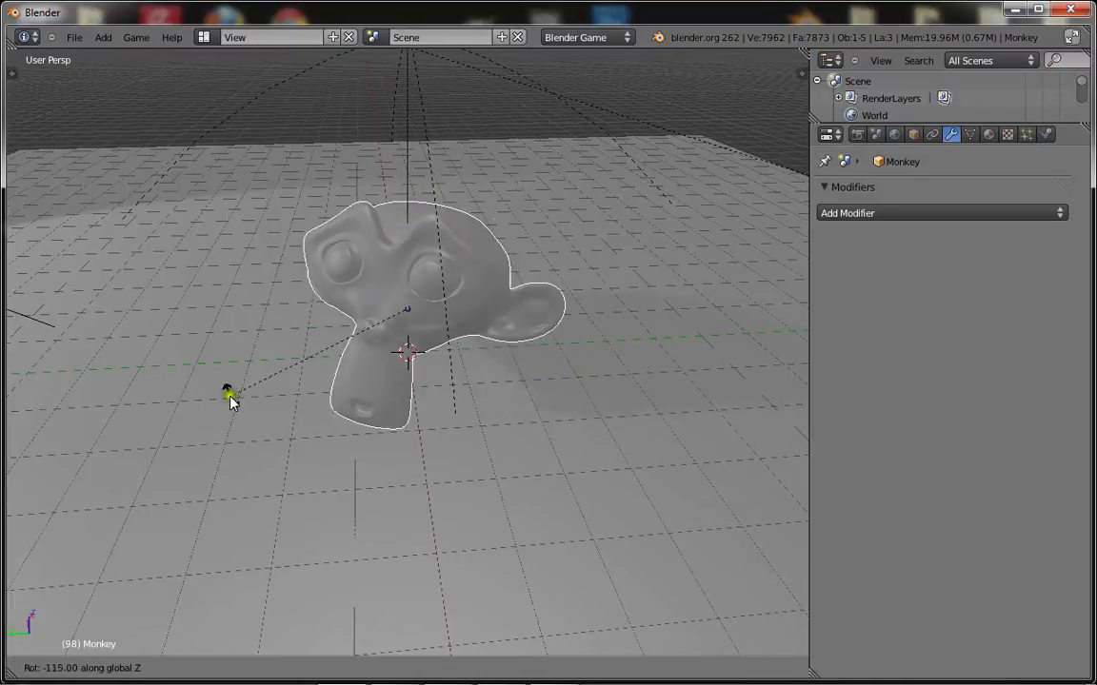
{"action": "left_click", "coordinate": [145, 296]}
{"action": "mouse_move", "coordinate": [406, 250]}
{"action": "left_mouse_down"}
{"action": "mouse_move", "coordinate": [408, 268]}
{"action": "mouse_move", "coordinate": [426, 246]}
{"action": "left_mouse_up"}
Tilt the monkey head about 12° from a low side view and lower it so it rests on the plane.
{"action": "middle_click_drag", "start_coordinate": [461, 297], "coordinate": [472, 252]}
{"action": "scroll", "coordinate": [471, 251], "scroll_direction": "up", "scroll_amount": 1}
{"action": "key", "text": "r"}
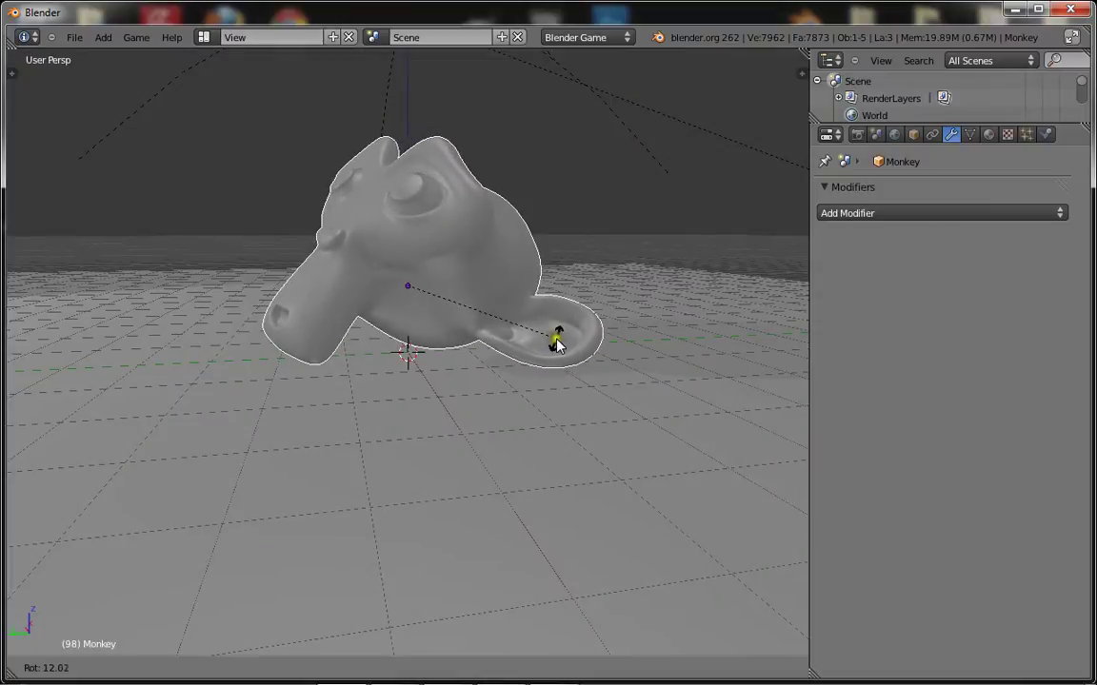
{"action": "left_click", "coordinate": [558, 336]}
{"action": "left_click_drag", "start_coordinate": [407, 215], "coordinate": [407, 219]}
{"action": "scroll", "coordinate": [419, 218], "scroll_direction": "down", "scroll_amount": 4}
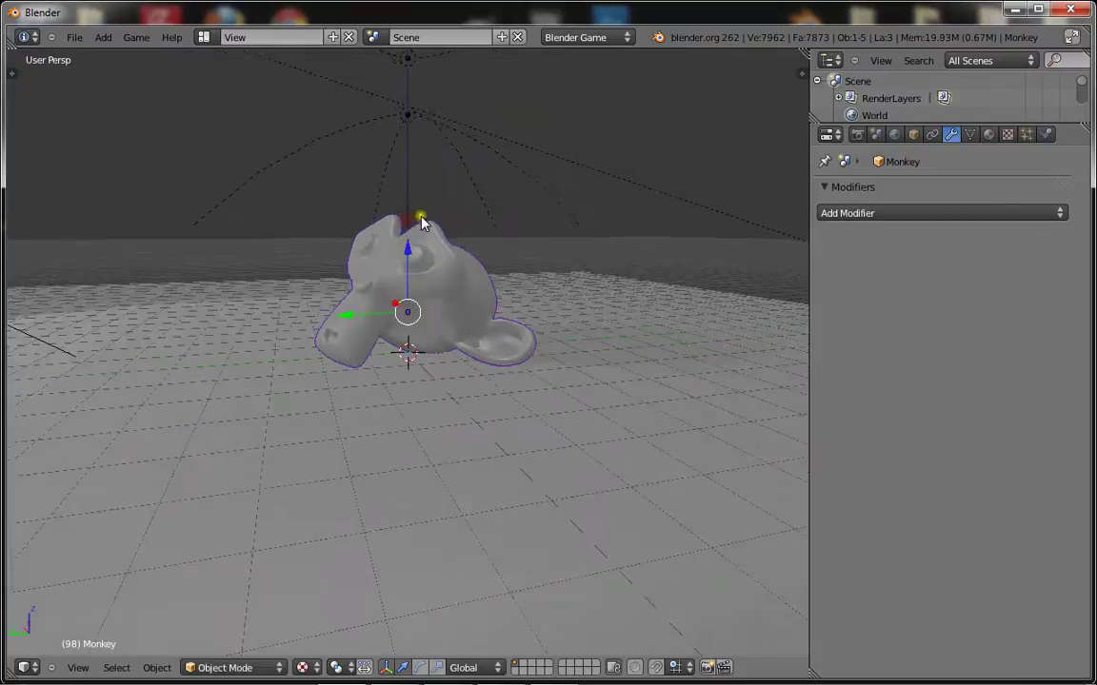
Set the lower Hemi lamp's colour to light blue, R 0.487, G 0.790, B 1.000.
{"action": "middle_click_drag", "start_coordinate": [419, 217], "coordinate": [417, 225]}
{"action": "right_click", "coordinate": [419, 193]}
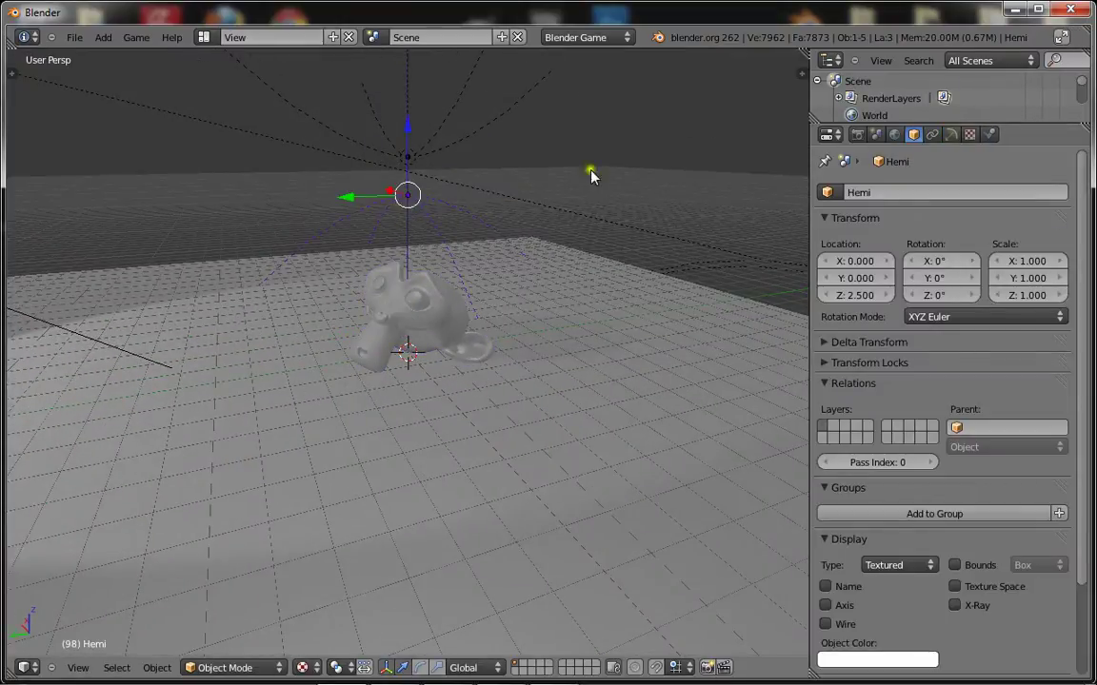
{"action": "mouse_move", "coordinate": [591, 174]}
{"action": "middle_mouse_down"}
{"action": "mouse_move", "coordinate": [455, 203]}
{"action": "mouse_move", "coordinate": [588, 89]}
{"action": "mouse_move", "coordinate": [372, 190]}
{"action": "mouse_move", "coordinate": [439, 217]}
{"action": "middle_mouse_up"}
{"action": "scroll", "coordinate": [440, 218], "scroll_direction": "up", "scroll_amount": 4}
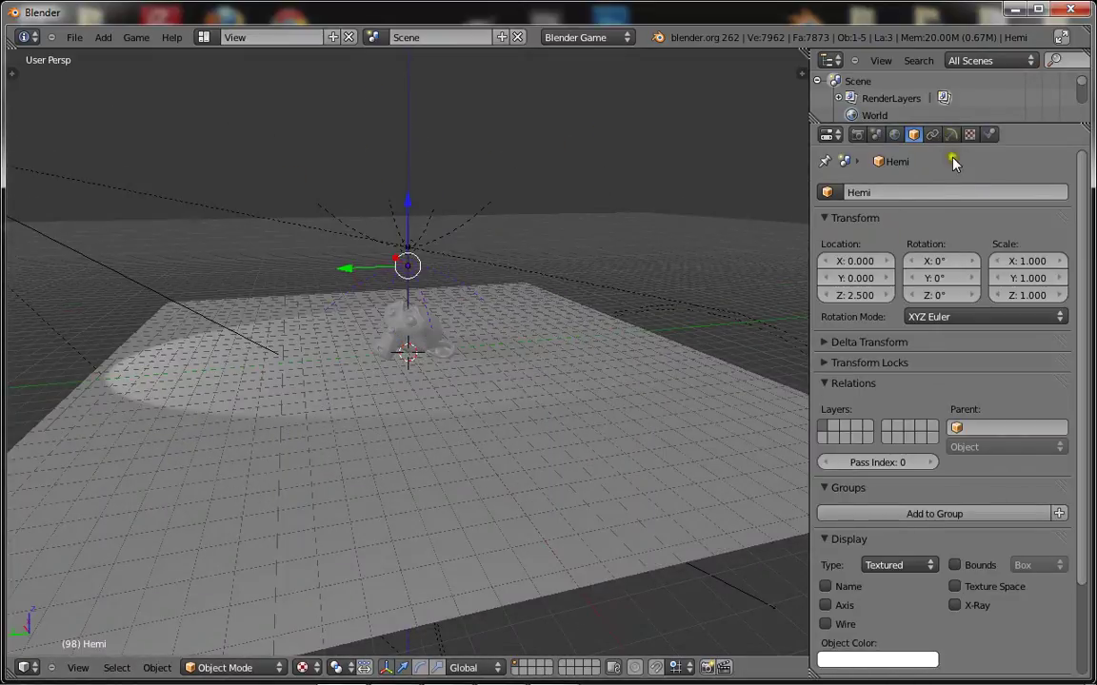
{"action": "left_click", "coordinate": [950, 134]}
{"action": "left_click", "coordinate": [902, 404]}
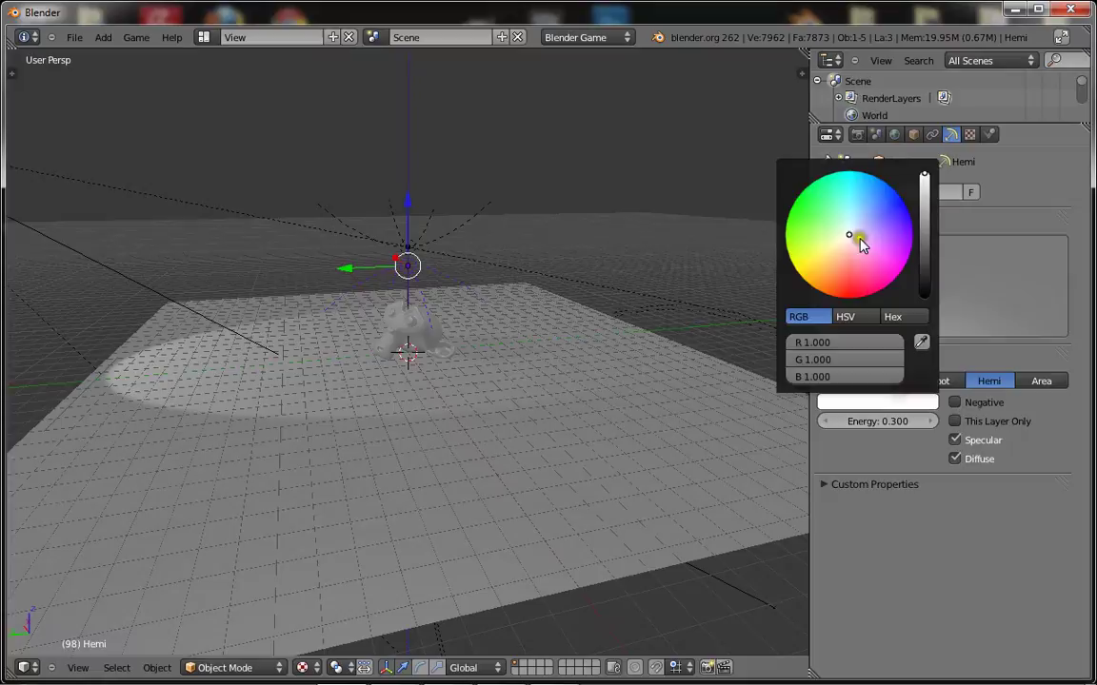
{"action": "left_click_drag", "start_coordinate": [862, 237], "coordinate": [864, 205]}
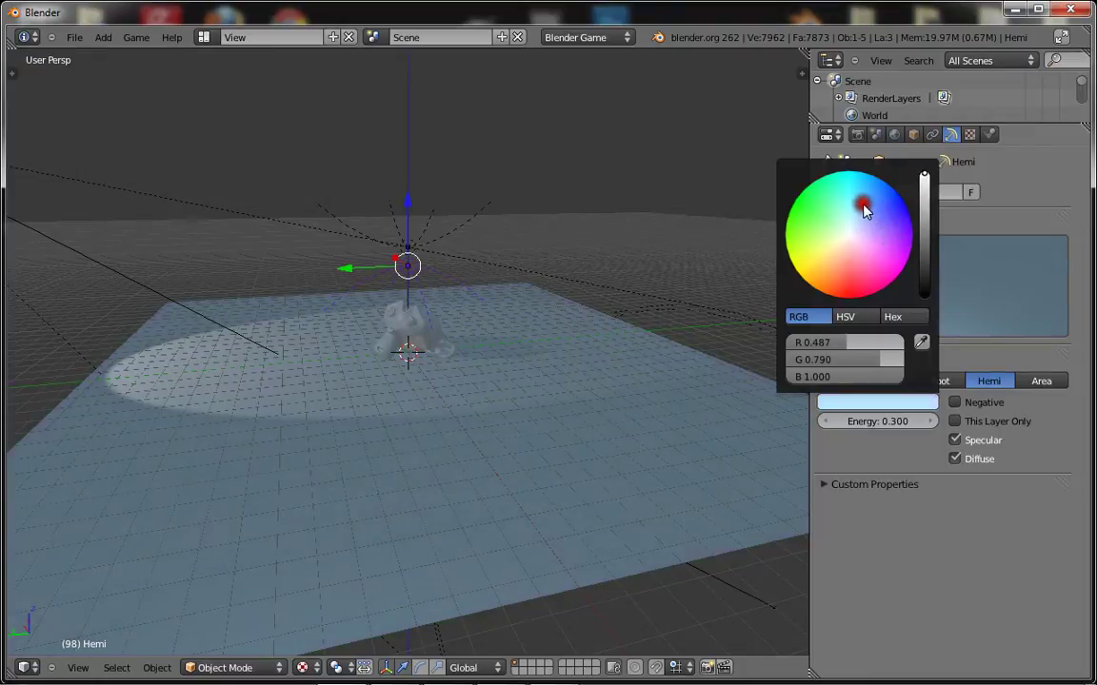
Set the light blue Hemi lamp's energy to 0.2.
{"action": "scroll", "coordinate": [477, 313], "scroll_direction": "up", "scroll_amount": 8}
{"action": "scroll", "coordinate": [570, 267], "scroll_direction": "down", "scroll_amount": 6}
{"action": "middle_click_drag", "start_coordinate": [571, 266], "coordinate": [723, 330]}
{"action": "type", "text": ".2"}
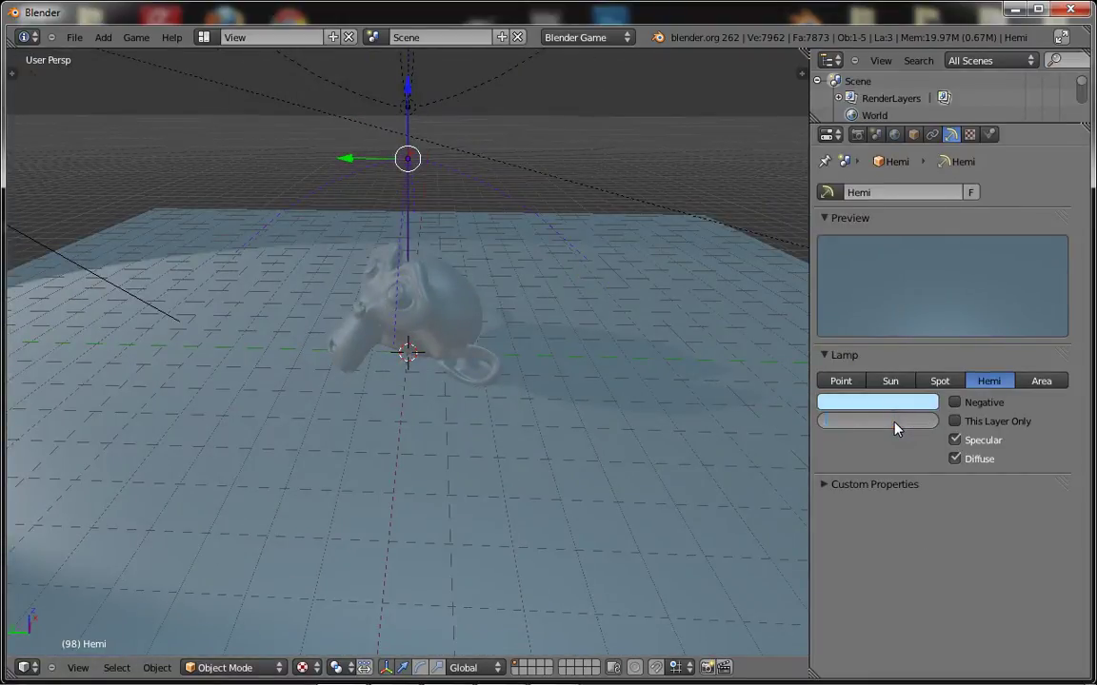
{"action": "left_click", "coordinate": [852, 435]}
Change the specular colour of the ground plane's material to light orange.
{"action": "scroll", "coordinate": [583, 294], "scroll_direction": "down", "scroll_amount": 2}
{"action": "right_click", "coordinate": [438, 206]}
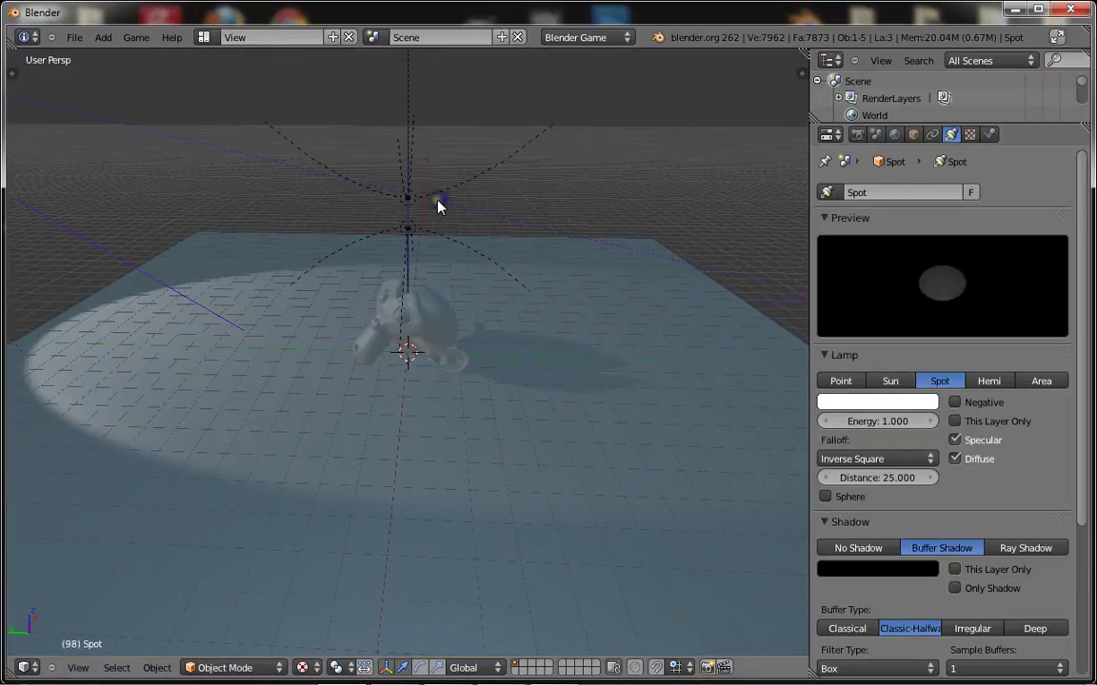
{"action": "right_click", "coordinate": [461, 176]}
{"action": "right_click", "coordinate": [514, 368]}
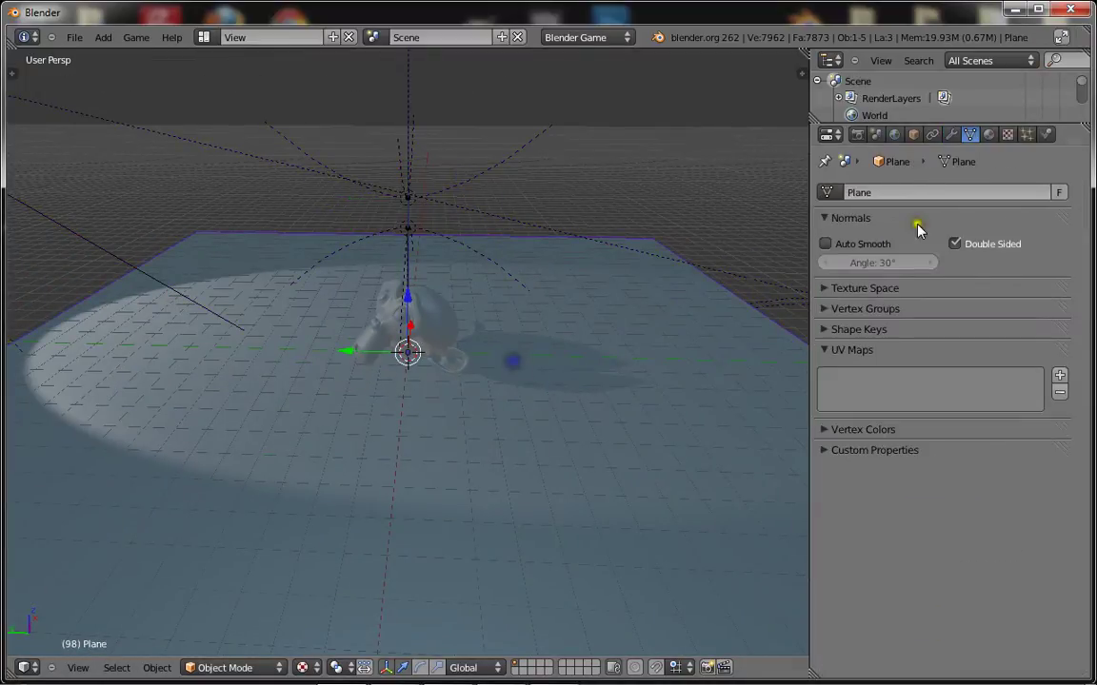
{"action": "left_click", "coordinate": [987, 134]}
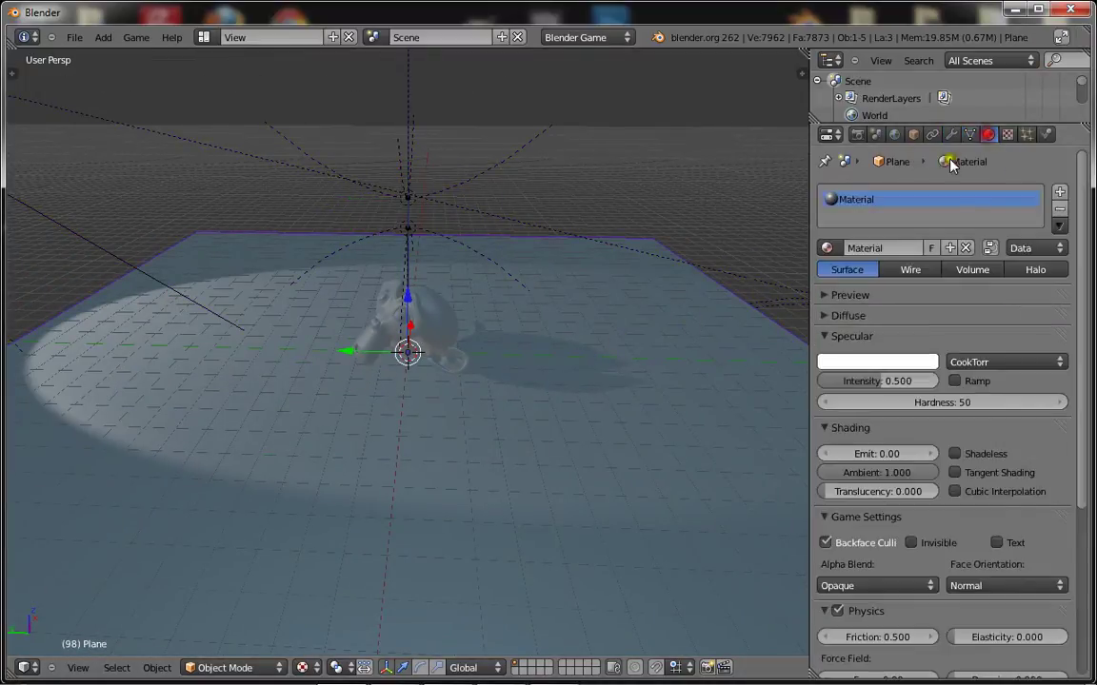
{"action": "left_click", "coordinate": [877, 362]}
{"action": "mouse_move", "coordinate": [846, 230]}
{"action": "left_mouse_down"}
{"action": "mouse_move", "coordinate": [824, 216]}
{"action": "mouse_move", "coordinate": [792, 226]}
{"action": "mouse_move", "coordinate": [840, 250]}
{"action": "left_mouse_up"}
{"action": "scroll", "coordinate": [566, 386], "scroll_direction": "up", "scroll_amount": 2}
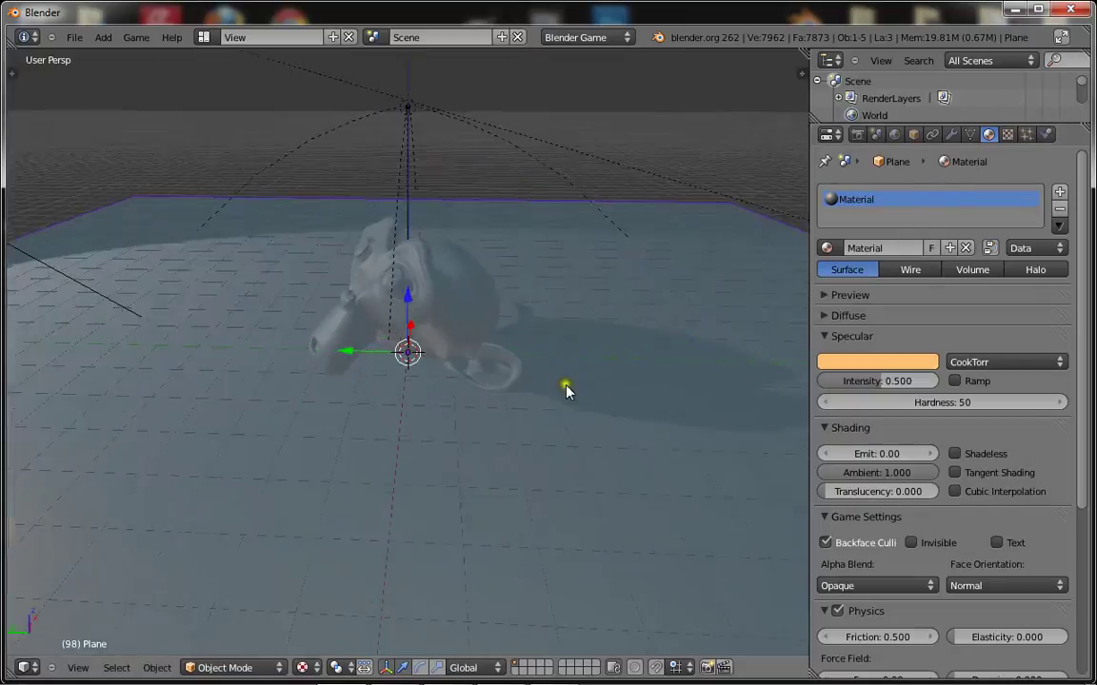
Set the diffuse colour of the ground plane's material to orange, R 0.800, G 0.348, B 0.08693.
{"action": "middle_click_drag", "start_coordinate": [566, 386], "coordinate": [393, 372]}
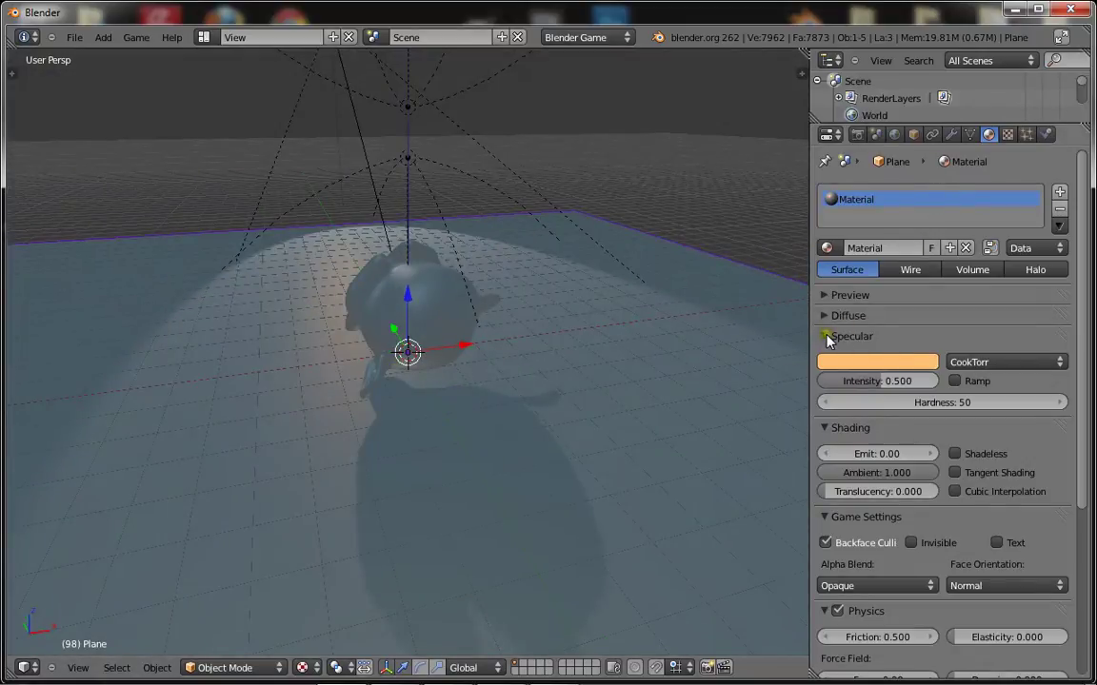
{"action": "left_click", "coordinate": [824, 315]}
{"action": "left_click", "coordinate": [869, 347]}
{"action": "mouse_move", "coordinate": [840, 191]}
{"action": "left_mouse_down"}
{"action": "mouse_move", "coordinate": [816, 205]}
{"action": "mouse_move", "coordinate": [835, 216]}
{"action": "mouse_move", "coordinate": [815, 223]}
{"action": "mouse_move", "coordinate": [829, 233]}
{"action": "left_mouse_up"}
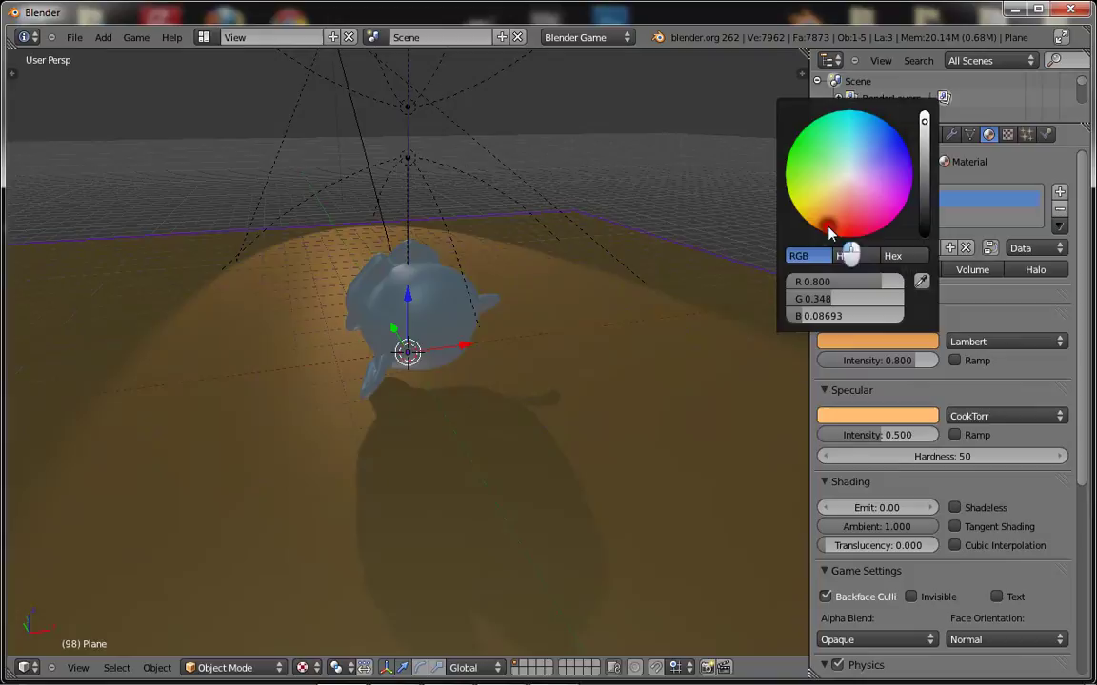
{"action": "middle_click_drag", "start_coordinate": [645, 372], "coordinate": [524, 349]}
Change the upper Hemi lamp's colour from white to light orange.
{"action": "right_click", "coordinate": [480, 317]}
{"action": "scroll", "coordinate": [476, 316], "scroll_direction": "down", "scroll_amount": 5}
{"action": "middle_click_drag", "start_coordinate": [392, 322], "coordinate": [440, 304]}
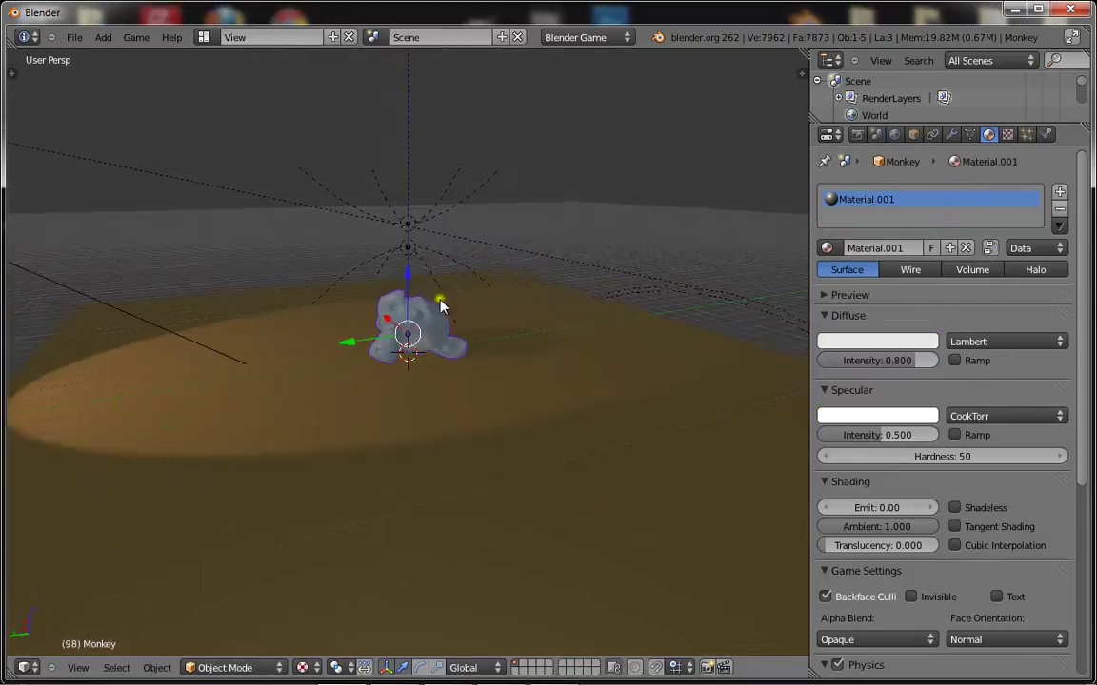
{"action": "right_click", "coordinate": [409, 229]}
{"action": "scroll", "coordinate": [609, 257], "scroll_direction": "up", "scroll_amount": 2}
{"action": "scroll", "coordinate": [609, 162], "scroll_direction": "up", "scroll_amount": 2}
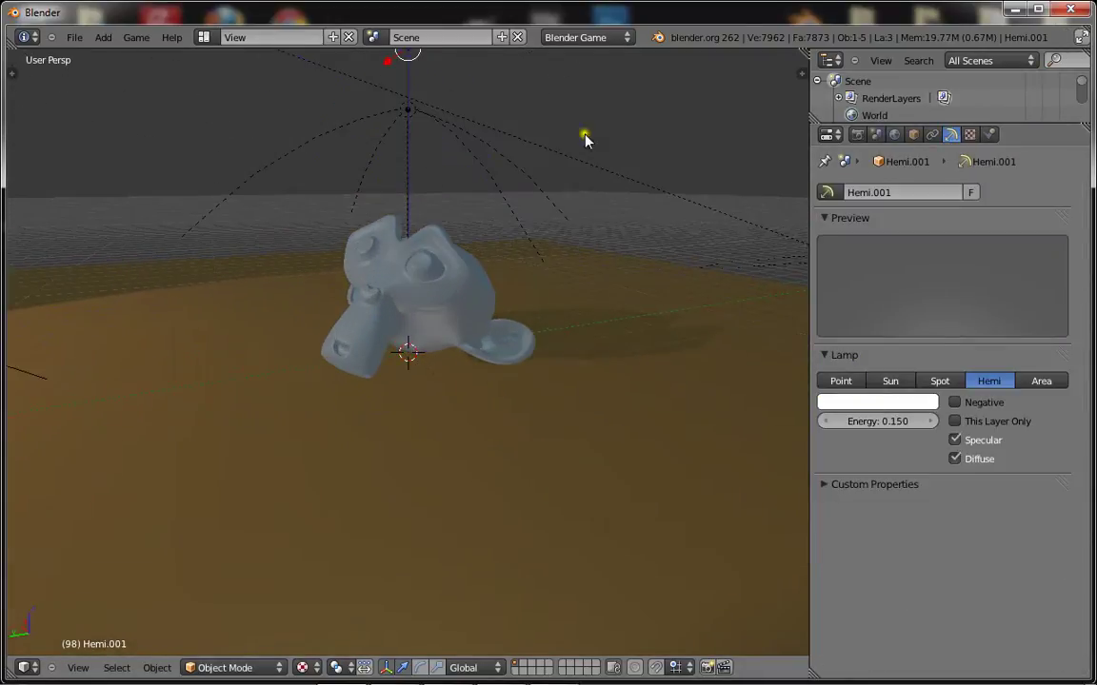
{"action": "scroll", "coordinate": [381, 181], "scroll_direction": "down", "scroll_amount": 1}
{"action": "scroll", "coordinate": [372, 184], "scroll_direction": "down", "scroll_amount": 1}
{"action": "scroll", "coordinate": [419, 221], "scroll_direction": "up", "scroll_amount": 2}
{"action": "scroll", "coordinate": [428, 232], "scroll_direction": "down", "scroll_amount": 4}
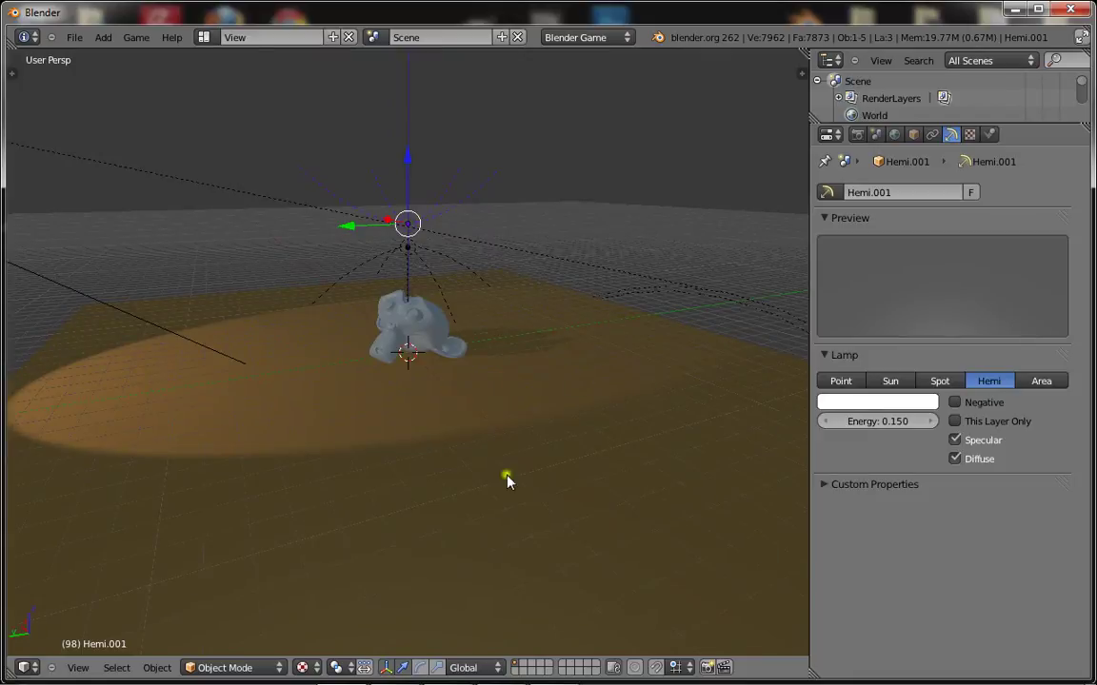
{"action": "middle_click_drag", "start_coordinate": [508, 481], "coordinate": [386, 467]}
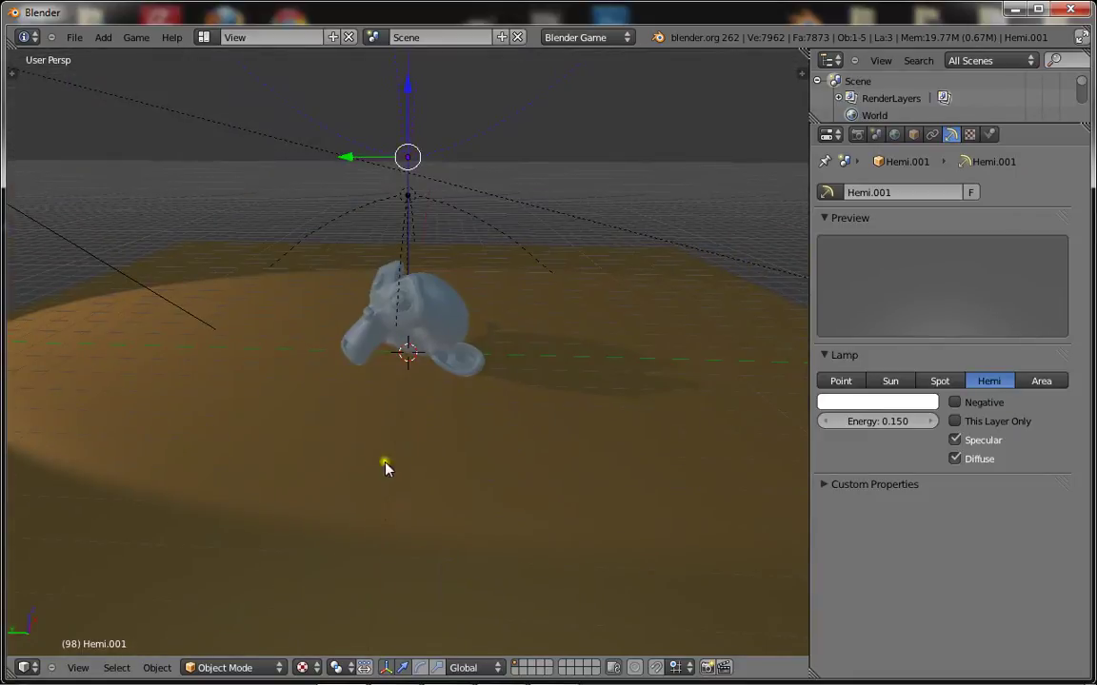
{"action": "left_click", "coordinate": [916, 403]}
{"action": "left_click_drag", "start_coordinate": [842, 251], "coordinate": [826, 283]}
Set the spot lamp's shadow buffer bias to 0.09.
{"action": "middle_click_drag", "start_coordinate": [533, 381], "coordinate": [510, 393]}
{"action": "scroll", "coordinate": [511, 398], "scroll_direction": "down", "scroll_amount": 5}
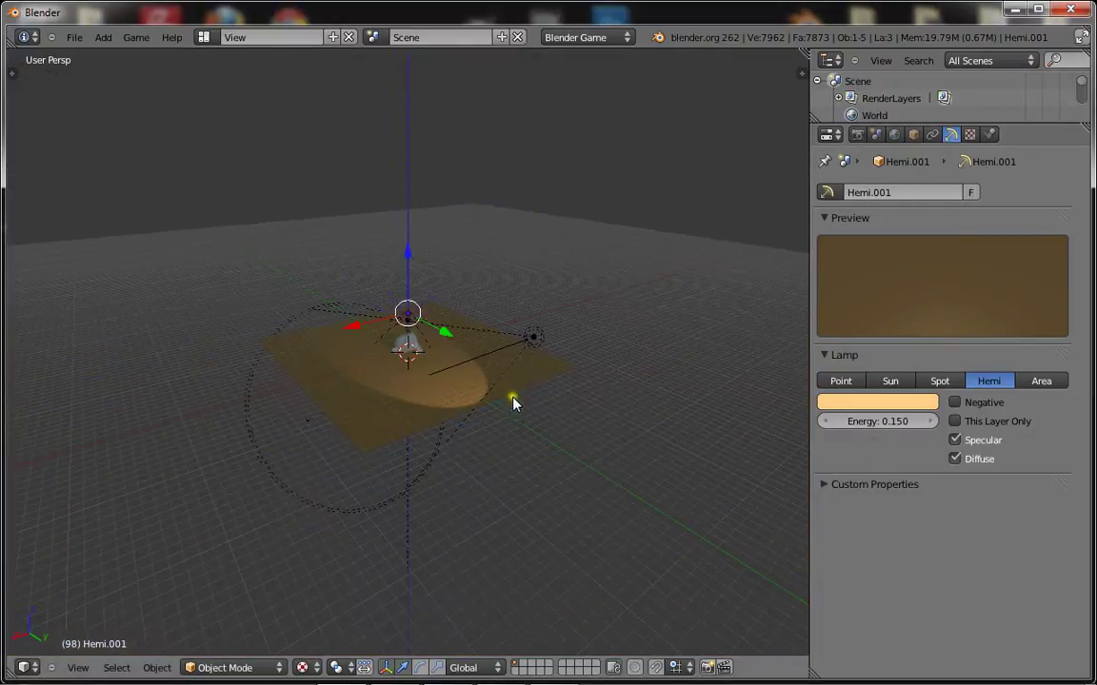
{"action": "right_click", "coordinate": [528, 349]}
{"action": "scroll", "coordinate": [826, 385], "scroll_direction": "down", "scroll_amount": 5}
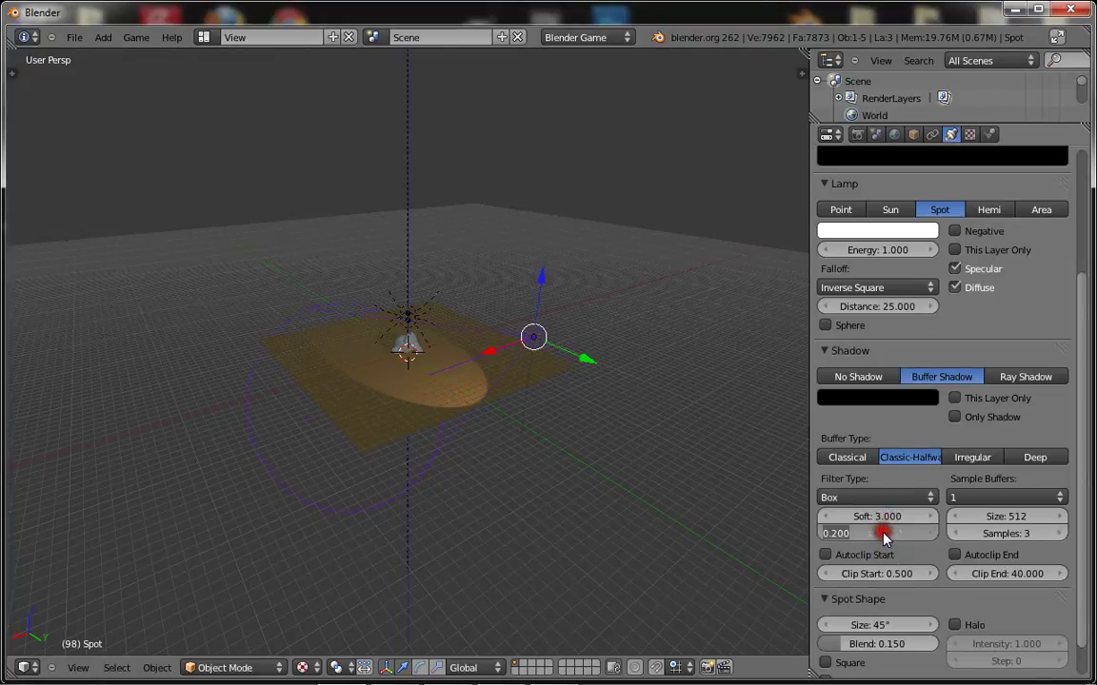
{"action": "type", "text": "09"}
{"action": "left_click", "coordinate": [751, 472]}
Check the monkey's shadow up close and set the spot lamp's shadow buffer size to 2000.
{"action": "scroll", "coordinate": [409, 414], "scroll_direction": "up", "scroll_amount": 8}
{"action": "middle_click_drag", "start_coordinate": [409, 413], "coordinate": [429, 453]}
{"action": "scroll", "coordinate": [414, 436], "scroll_direction": "up", "scroll_amount": 5}
{"action": "scroll", "coordinate": [414, 436], "scroll_direction": "down", "scroll_amount": 1}
{"action": "scroll", "coordinate": [425, 458], "scroll_direction": "down", "scroll_amount": 5}
{"action": "scroll", "coordinate": [428, 453], "scroll_direction": "up", "scroll_amount": 5}
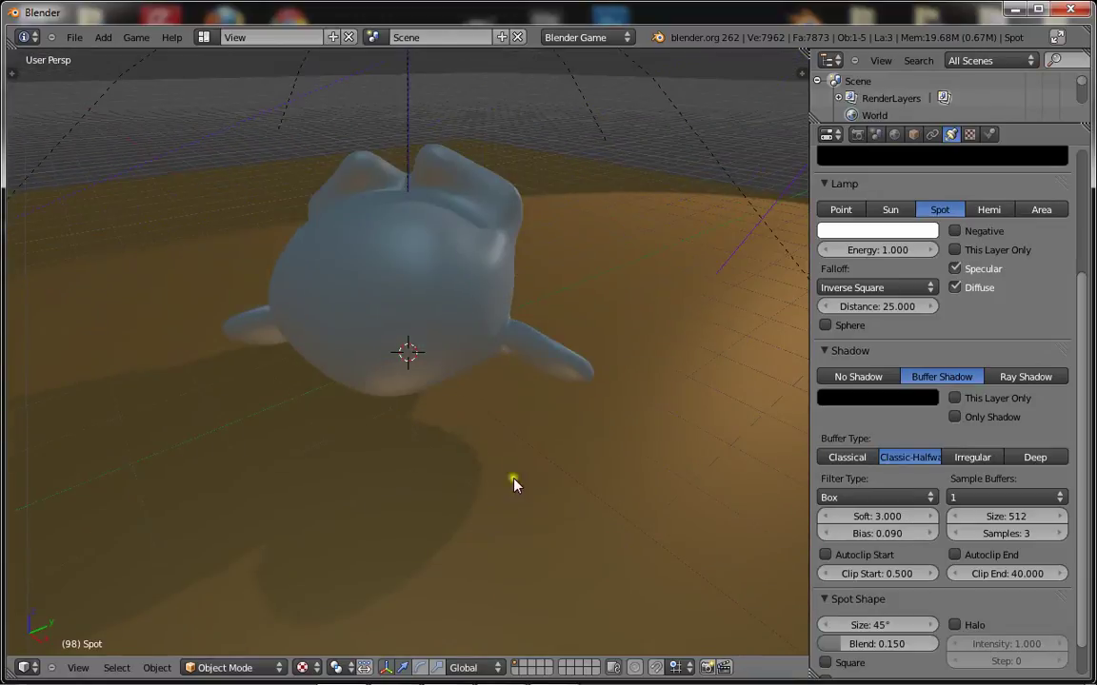
{"action": "left_click_drag", "start_coordinate": [1023, 516], "coordinate": [1012, 522]}
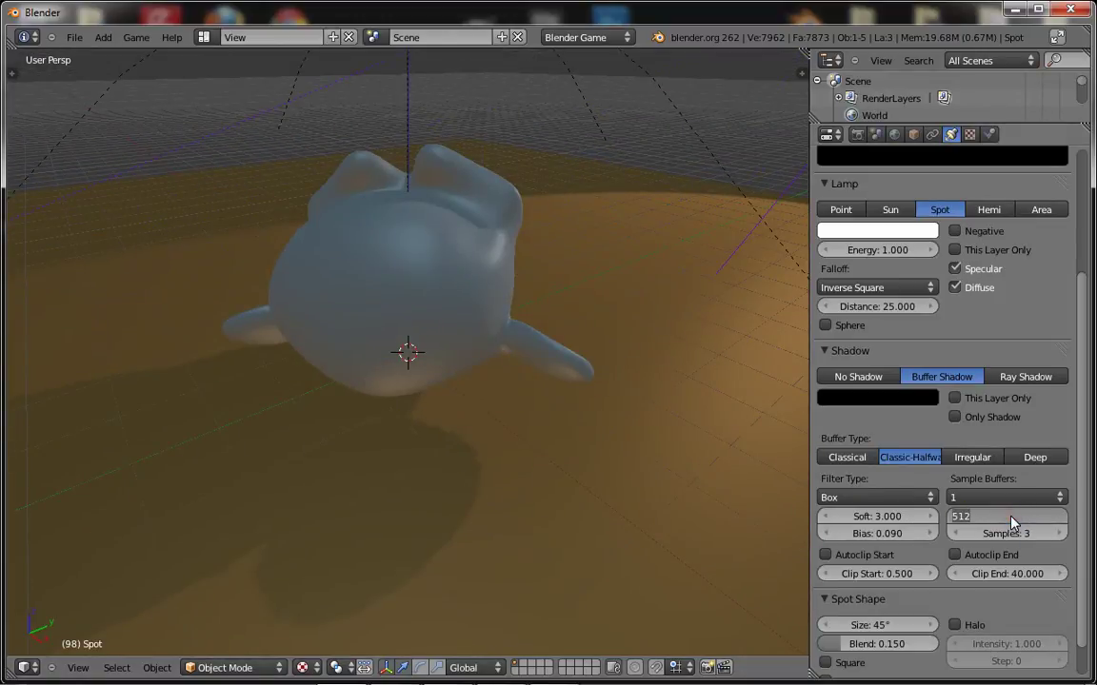
{"action": "type", "text": "2000"}
{"action": "key", "text": "Return"}
Examine the monkey head's shadow and the spot lamp's beam on the plane from several angles.
{"action": "scroll", "coordinate": [391, 467], "scroll_direction": "down", "scroll_amount": 2}
{"action": "scroll", "coordinate": [391, 466], "scroll_direction": "up", "scroll_amount": 4}
{"action": "middle_click_drag", "start_coordinate": [391, 467], "coordinate": [457, 430]}
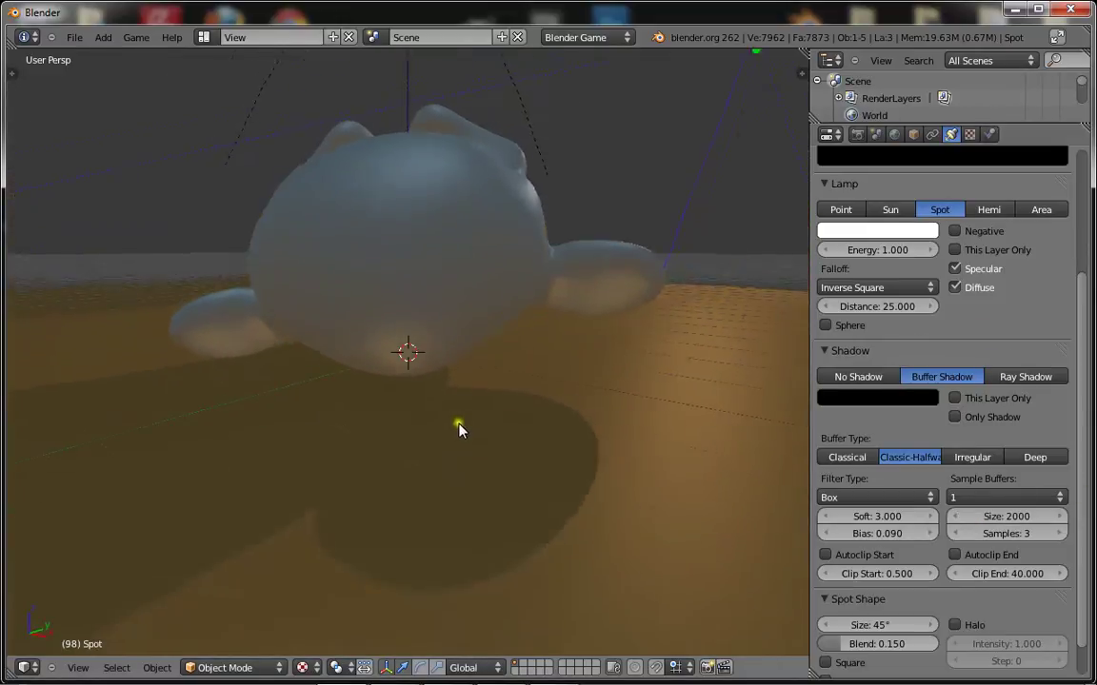
{"action": "scroll", "coordinate": [515, 462], "scroll_direction": "up", "scroll_amount": 3}
{"action": "scroll", "coordinate": [515, 462], "scroll_direction": "down", "scroll_amount": 7}
{"action": "middle_click_drag", "start_coordinate": [502, 465], "coordinate": [276, 266]}
{"action": "scroll", "coordinate": [330, 370], "scroll_direction": "up", "scroll_amount": 2}
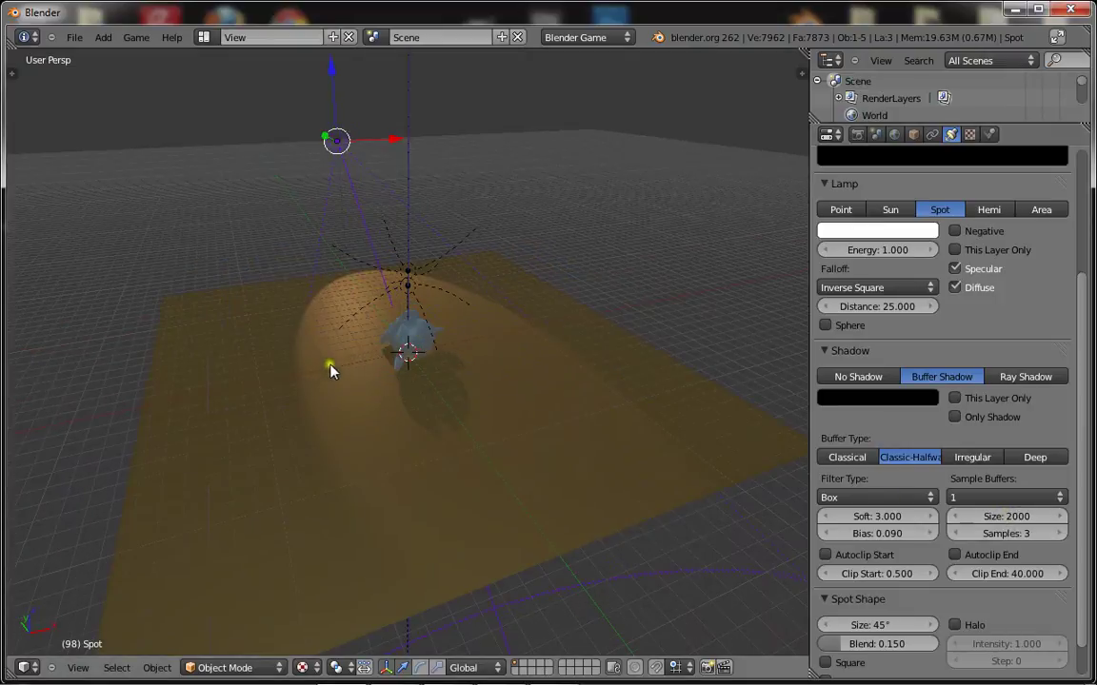
{"action": "middle_click_drag", "start_coordinate": [330, 369], "coordinate": [521, 374]}
{"action": "scroll", "coordinate": [521, 374], "scroll_direction": "up", "scroll_amount": 2}
{"action": "middle_click_drag", "start_coordinate": [411, 441], "coordinate": [618, 419]}
{"action": "scroll", "coordinate": [638, 419], "scroll_direction": "down", "scroll_amount": 4}
Widen the spot lamp's cone size to about 103° and raise its blend to about 0.657.
{"action": "scroll", "coordinate": [900, 552], "scroll_direction": "down", "scroll_amount": 1}
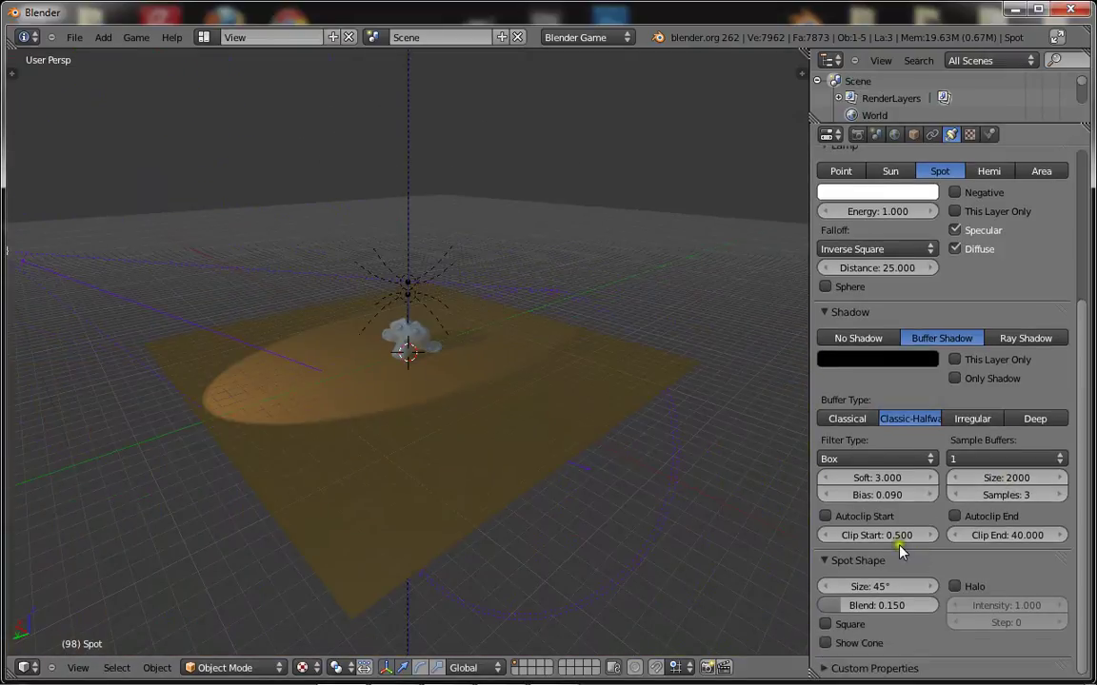
{"action": "mouse_move", "coordinate": [879, 589]}
{"action": "left_mouse_down"}
{"action": "mouse_move", "coordinate": [987, 579]}
{"action": "mouse_move", "coordinate": [889, 604]}
{"action": "mouse_move", "coordinate": [912, 608]}
{"action": "mouse_move", "coordinate": [855, 587]}
{"action": "mouse_move", "coordinate": [888, 586]}
{"action": "left_mouse_up"}
{"action": "scroll", "coordinate": [503, 464], "scroll_direction": "up", "scroll_amount": 7}
{"action": "middle_click_drag", "start_coordinate": [506, 459], "coordinate": [467, 466]}
{"action": "scroll", "coordinate": [467, 467], "scroll_direction": "up", "scroll_amount": 2}
{"action": "scroll", "coordinate": [471, 466], "scroll_direction": "down", "scroll_amount": 2}
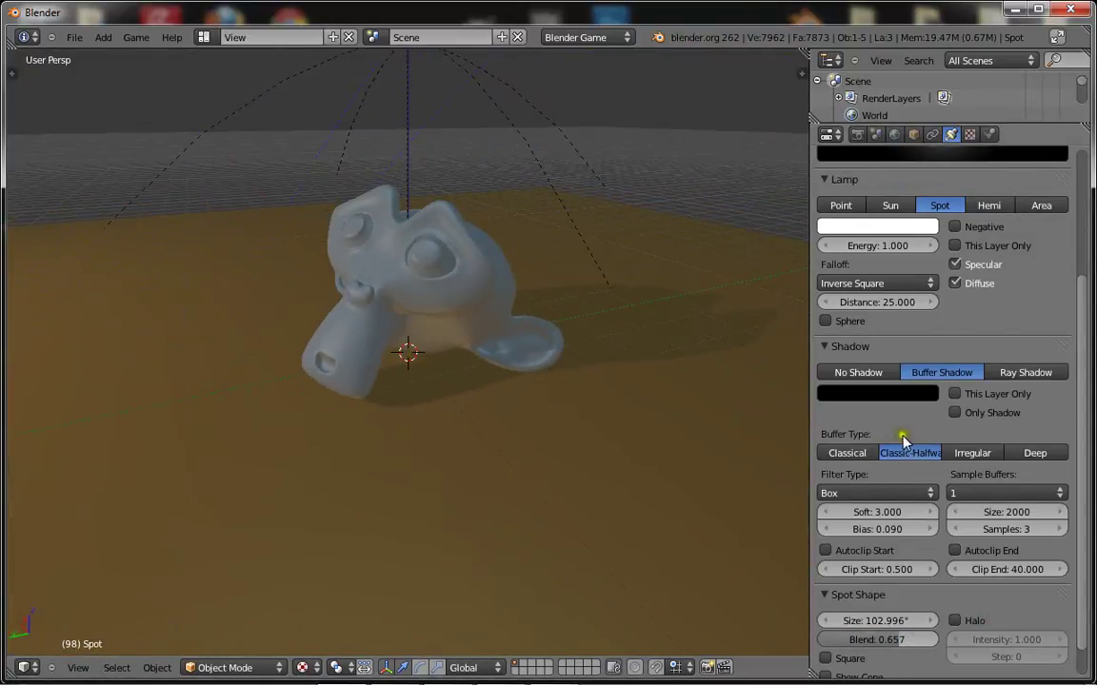
Increase the spot lamp's falloff distance to about 81.5 to brighten the monkey and plane.
{"action": "left_click_drag", "start_coordinate": [897, 302], "coordinate": [871, 305]}
{"action": "left_click_drag", "start_coordinate": [961, 310], "coordinate": [983, 311]}
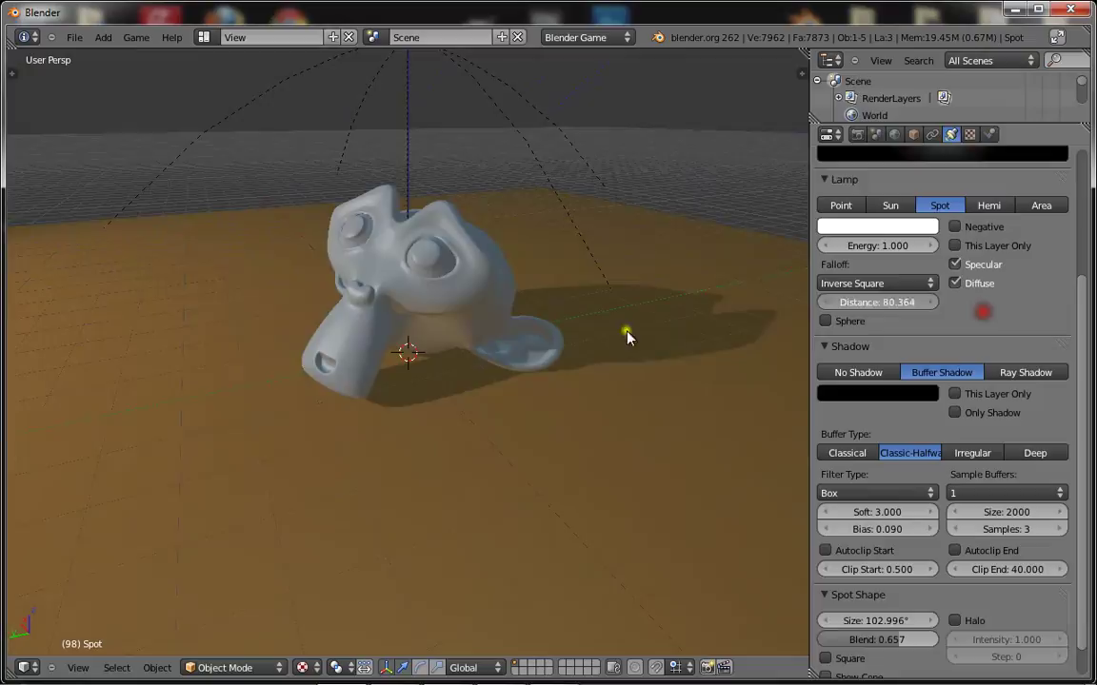
{"action": "scroll", "coordinate": [619, 336], "scroll_direction": "down", "scroll_amount": 1}
{"action": "middle_click_drag", "start_coordinate": [614, 337], "coordinate": [642, 363]}
{"action": "scroll", "coordinate": [496, 371], "scroll_direction": "up", "scroll_amount": 2}
{"action": "scroll", "coordinate": [499, 377], "scroll_direction": "down", "scroll_amount": 6}
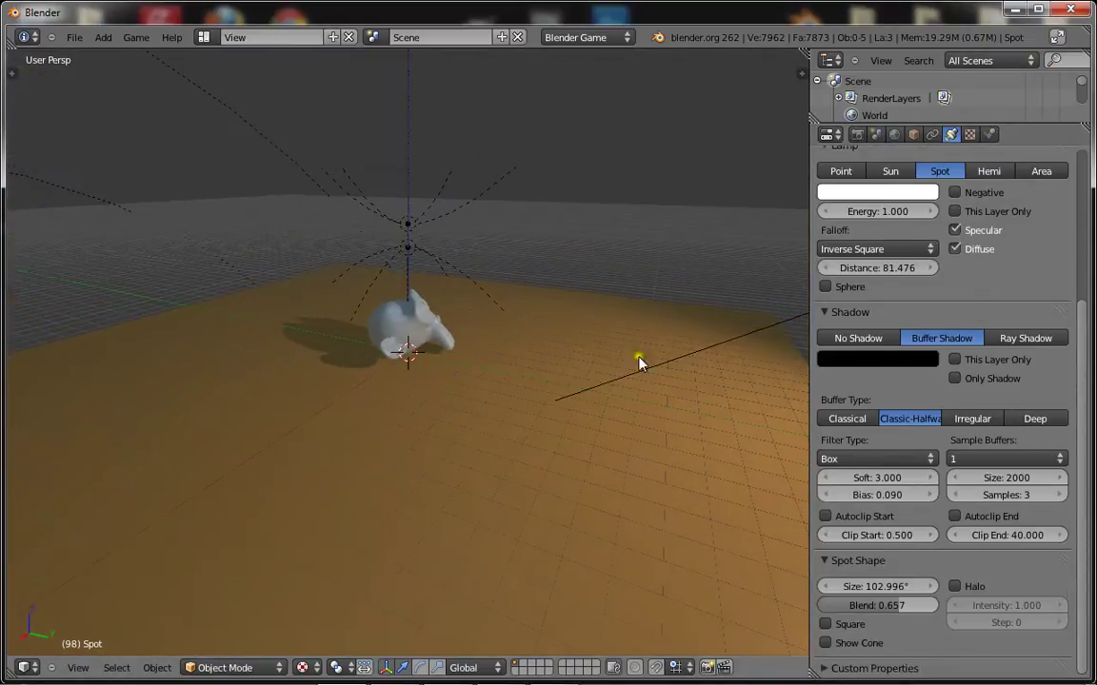
Turn on the Negative option for both Hemi lamps and inspect the monkey head's darker shading.
{"action": "left_click", "coordinate": [988, 170]}
{"action": "scroll", "coordinate": [948, 219], "scroll_direction": "up", "scroll_amount": 3}
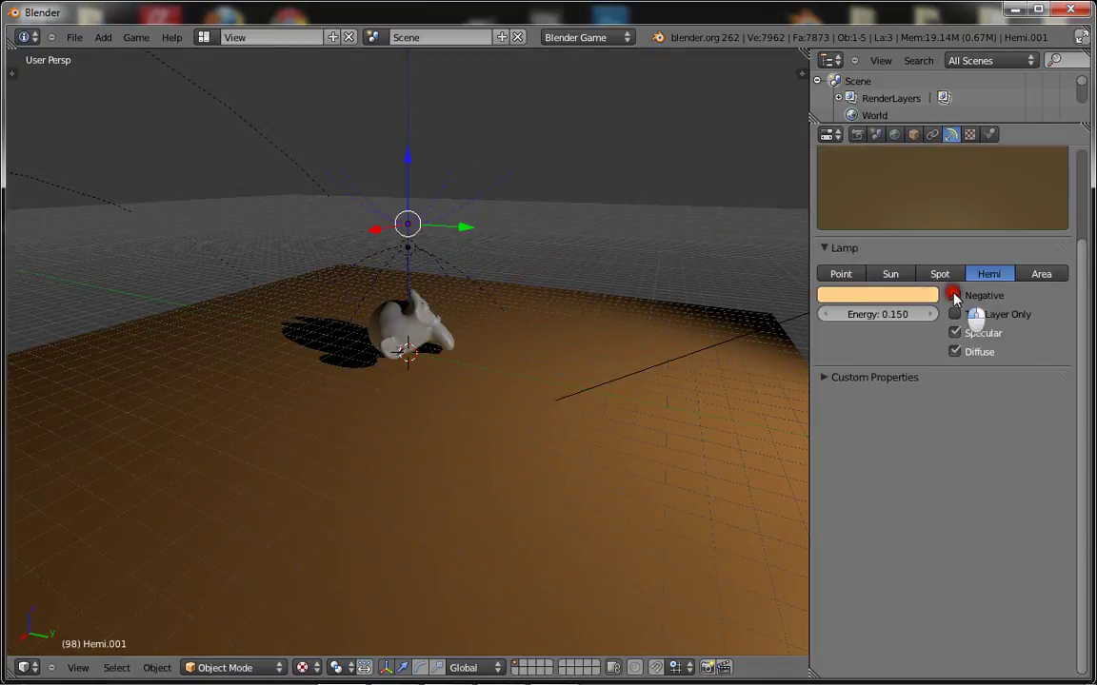
{"action": "left_click", "coordinate": [955, 296]}
{"action": "scroll", "coordinate": [372, 326], "scroll_direction": "down", "scroll_amount": 2}
{"action": "middle_click_drag", "start_coordinate": [347, 327], "coordinate": [276, 344]}
{"action": "scroll", "coordinate": [447, 353], "scroll_direction": "up", "scroll_amount": 6}
{"action": "scroll", "coordinate": [432, 338], "scroll_direction": "up", "scroll_amount": 3}
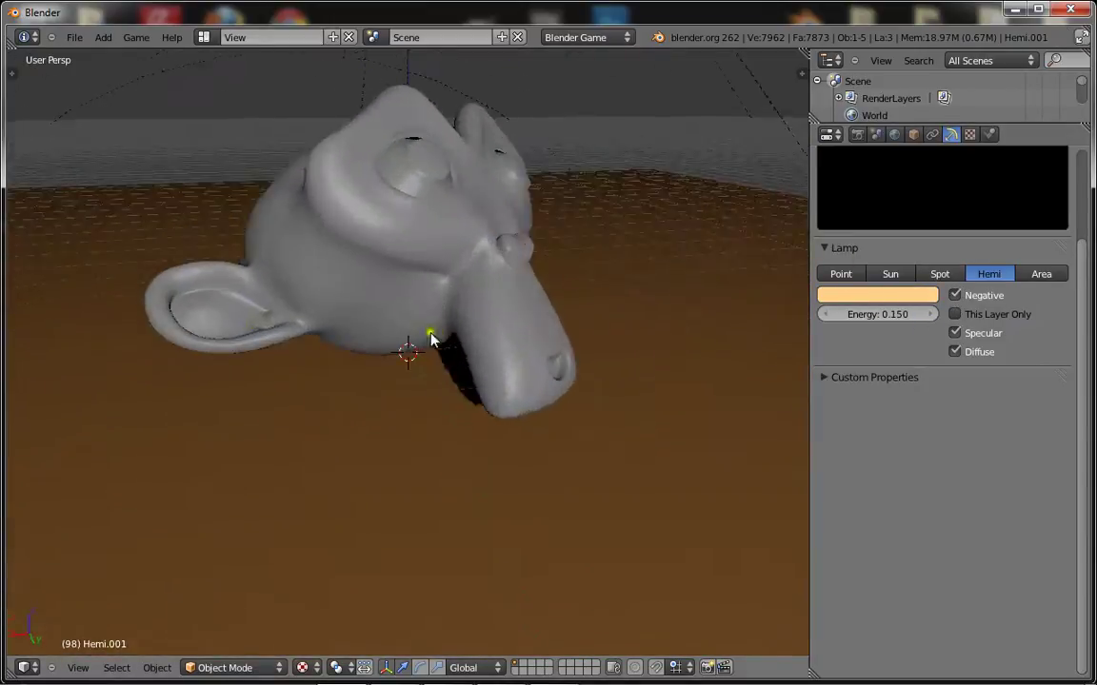
Turn off the Negative option of the lower, light blue Hemi lamp.
{"action": "scroll", "coordinate": [432, 340], "scroll_direction": "down", "scroll_amount": 4}
{"action": "middle_click_drag", "start_coordinate": [432, 340], "coordinate": [396, 246]}
{"action": "right_click", "coordinate": [424, 240]}
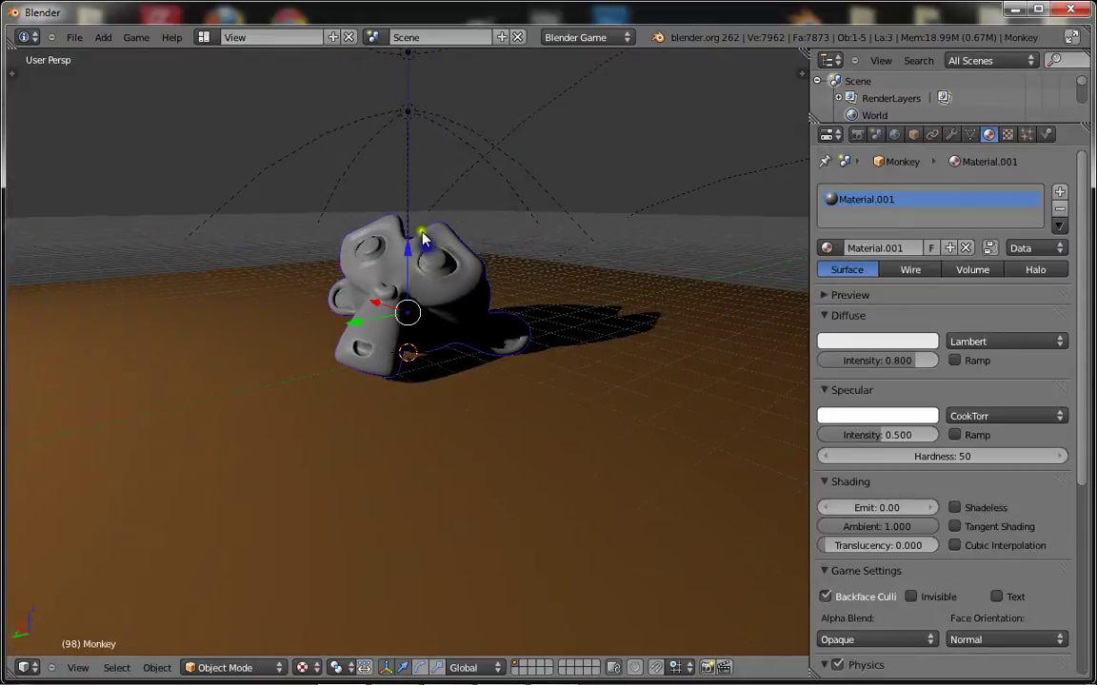
{"action": "left_click", "coordinate": [413, 246]}
{"action": "right_click", "coordinate": [410, 118]}
{"action": "middle_click_drag", "start_coordinate": [425, 190], "coordinate": [666, 286]}
{"action": "left_click", "coordinate": [955, 403]}
{"action": "scroll", "coordinate": [538, 377], "scroll_direction": "up", "scroll_amount": 3}
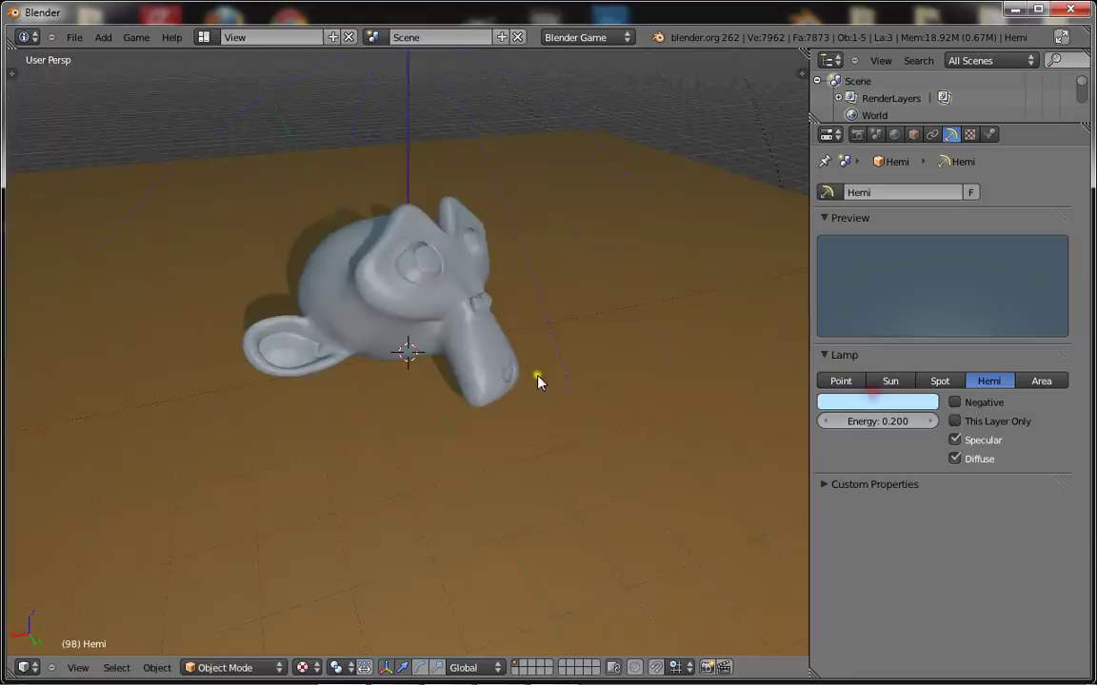
Turn off the Negative option of the upper, light orange Hemi lamp and review the lit scene.
{"action": "middle_click_drag", "start_coordinate": [539, 378], "coordinate": [690, 328]}
{"action": "scroll", "coordinate": [467, 353], "scroll_direction": "down", "scroll_amount": 3}
{"action": "right_click", "coordinate": [416, 170]}
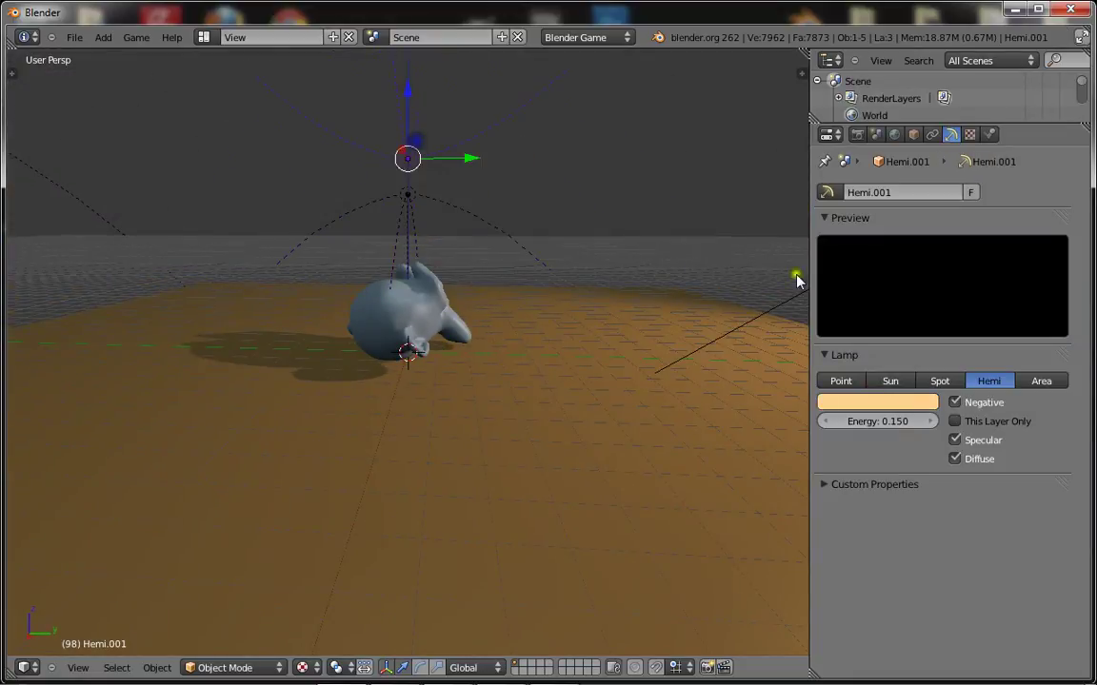
{"action": "left_click", "coordinate": [951, 403]}
{"action": "scroll", "coordinate": [527, 378], "scroll_direction": "up", "scroll_amount": 4}
{"action": "middle_click_drag", "start_coordinate": [526, 378], "coordinate": [376, 369]}
{"action": "scroll", "coordinate": [376, 362], "scroll_direction": "up", "scroll_amount": 4}
{"action": "scroll", "coordinate": [514, 372], "scroll_direction": "down", "scroll_amount": 4}
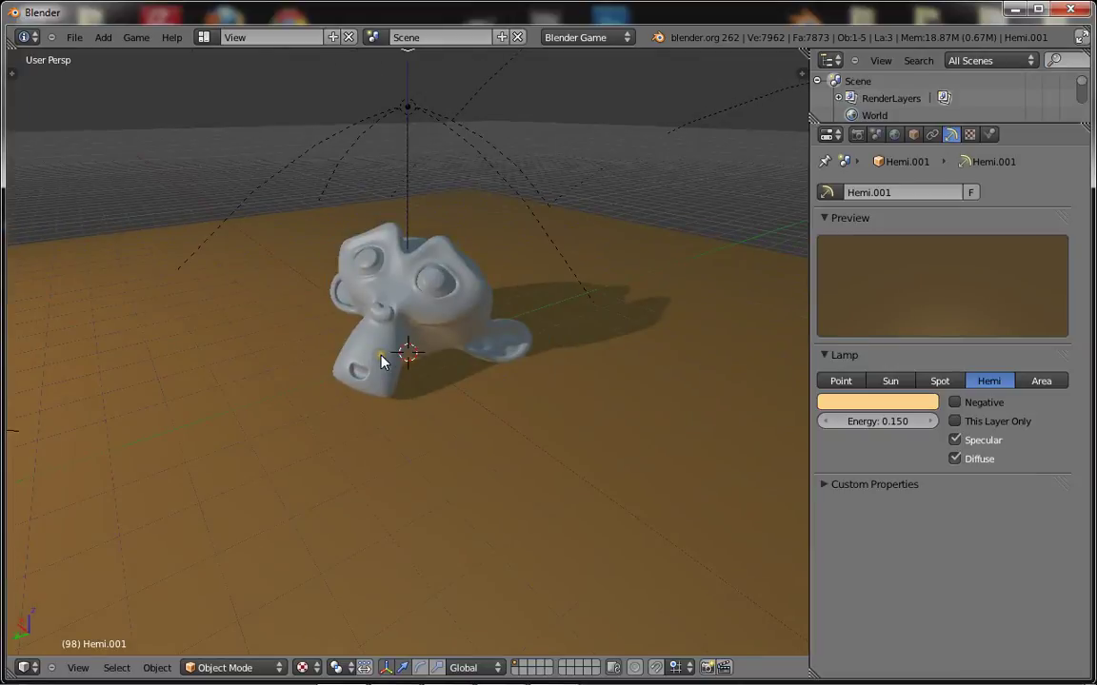
{"action": "scroll", "coordinate": [453, 402], "scroll_direction": "down", "scroll_amount": 3}
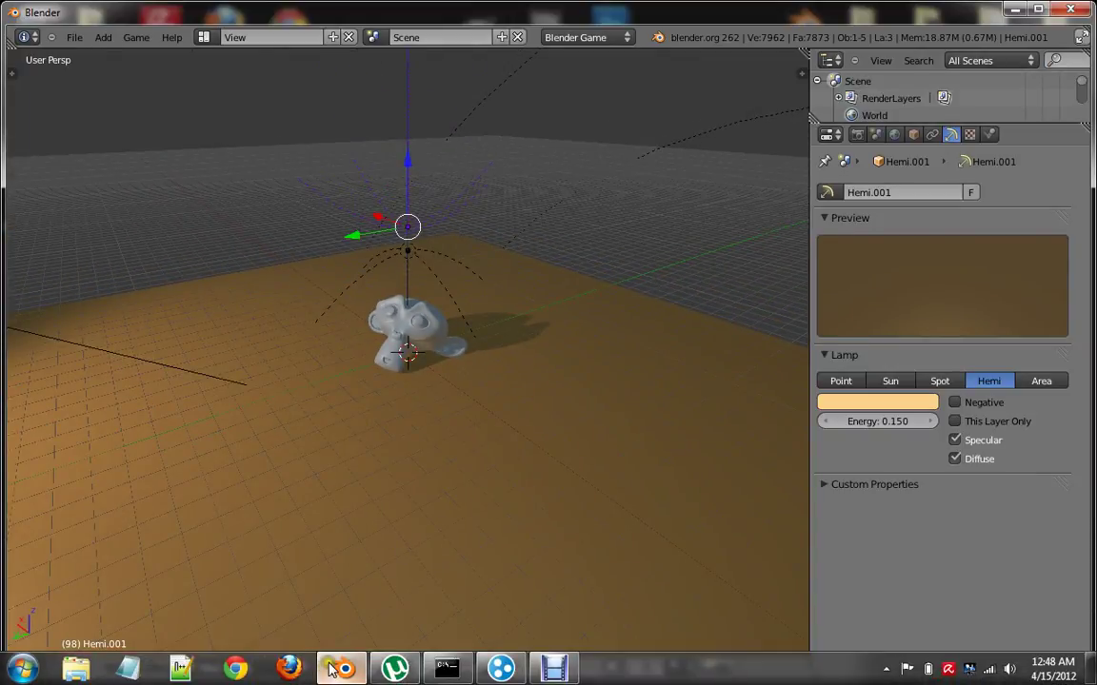
{"action": "left_click", "coordinate": [569, 672]}
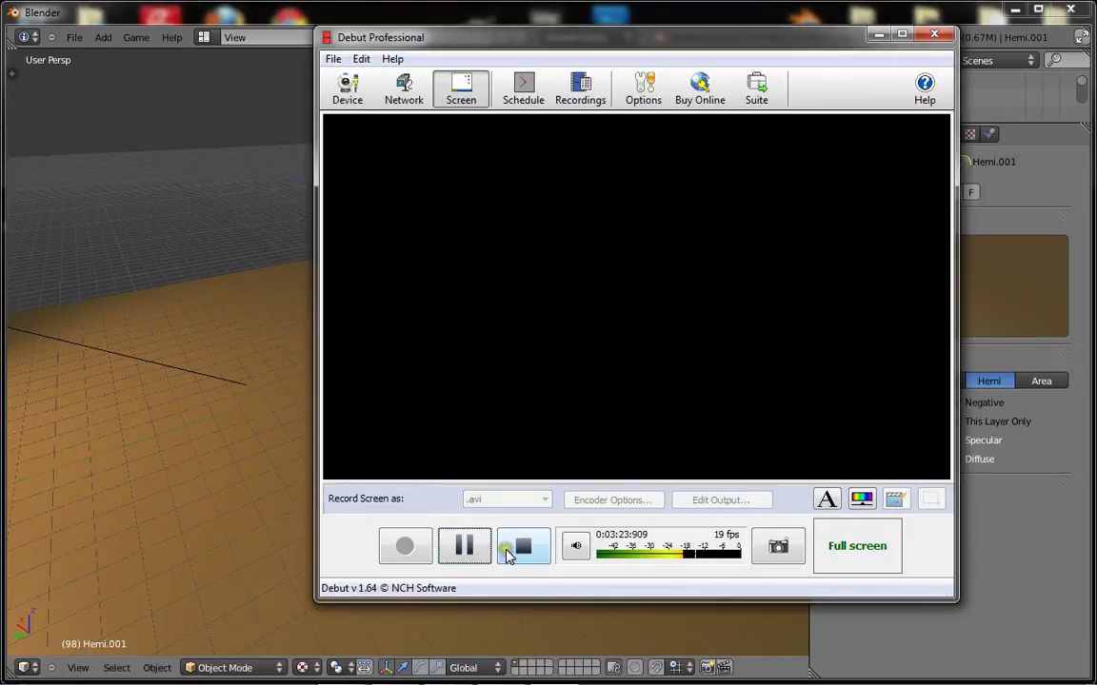